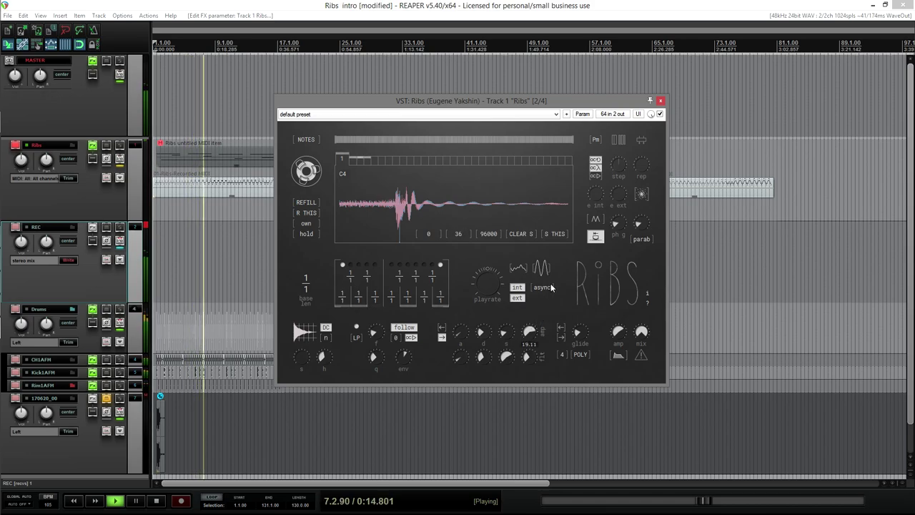
- Raise the filter envelope amount and set the grain step knob to 0.93 in Ribs
{"action": "left_click_drag", "start_coordinate": [403, 357], "coordinate": [420, 343]}
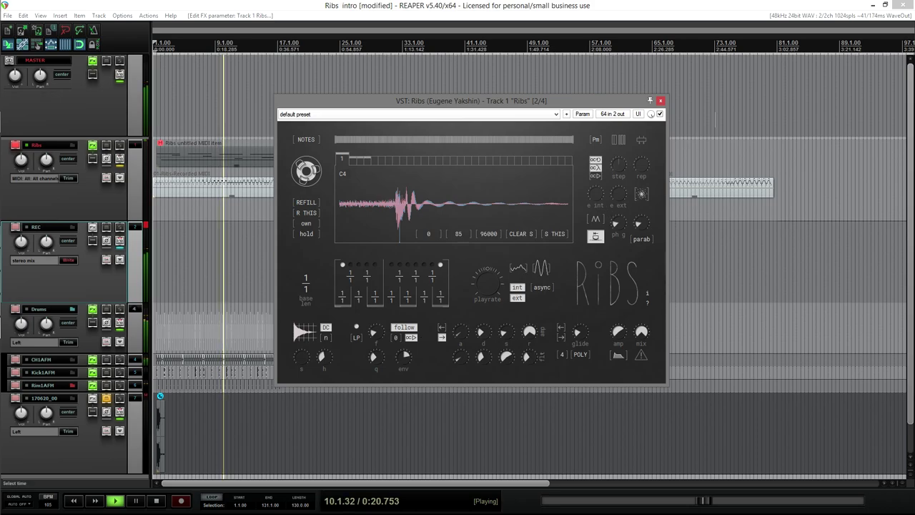
{"action": "left_click_drag", "start_coordinate": [623, 171], "coordinate": [649, 100]}
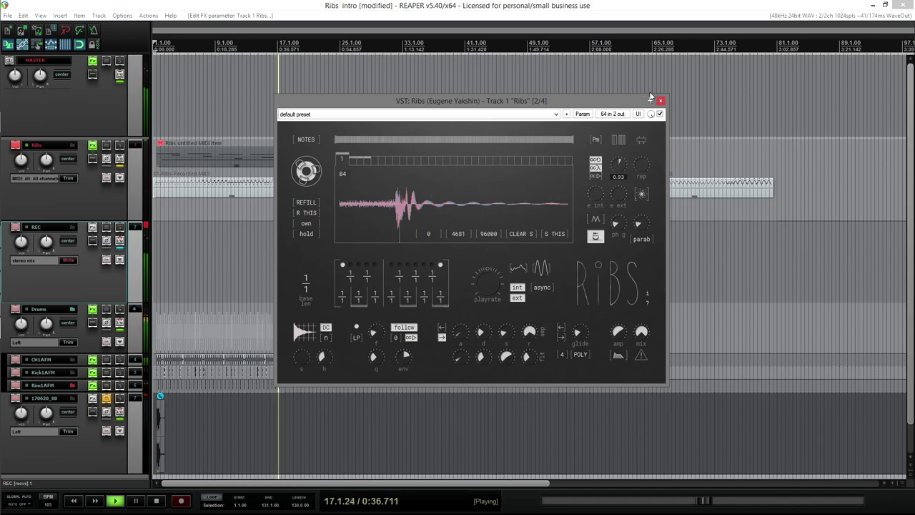
{"action": "left_click_drag", "start_coordinate": [651, 94], "coordinate": [638, 125]}
- Raise the e int amount slightly and turn up the playrate in Ribs
{"action": "left_click_drag", "start_coordinate": [596, 200], "coordinate": [609, 179]}
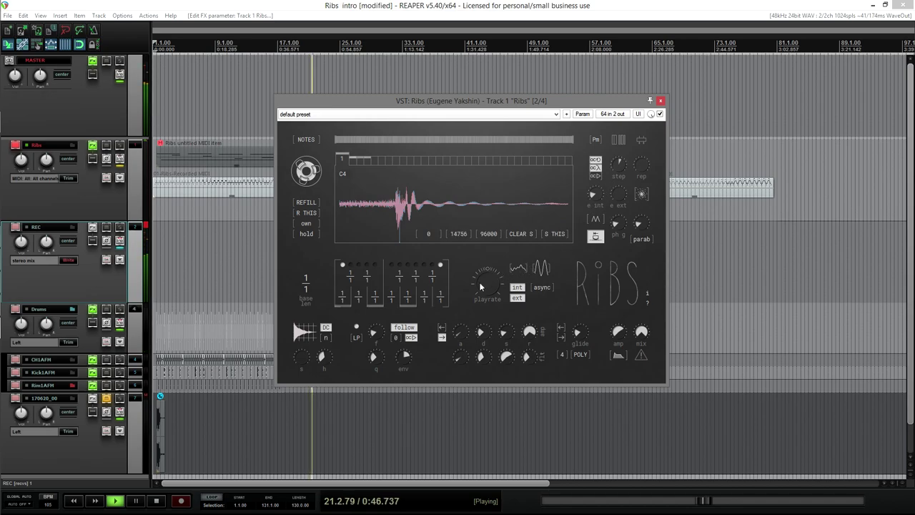
{"action": "left_click_drag", "start_coordinate": [487, 282], "coordinate": [485, 294]}
{"action": "left_click_drag", "start_coordinate": [595, 196], "coordinate": [595, 201]}
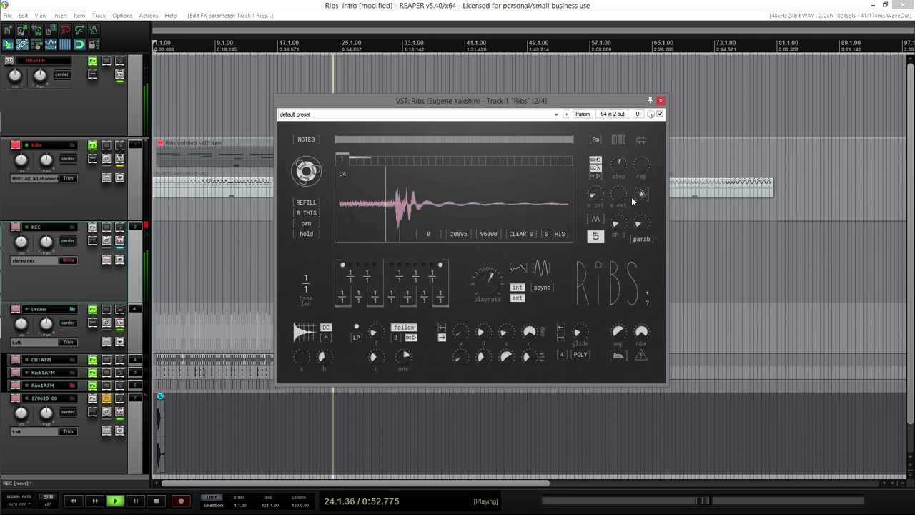
- Raise the e ext amount and try a higher rep value
{"action": "mouse_move", "coordinate": [628, 194]}
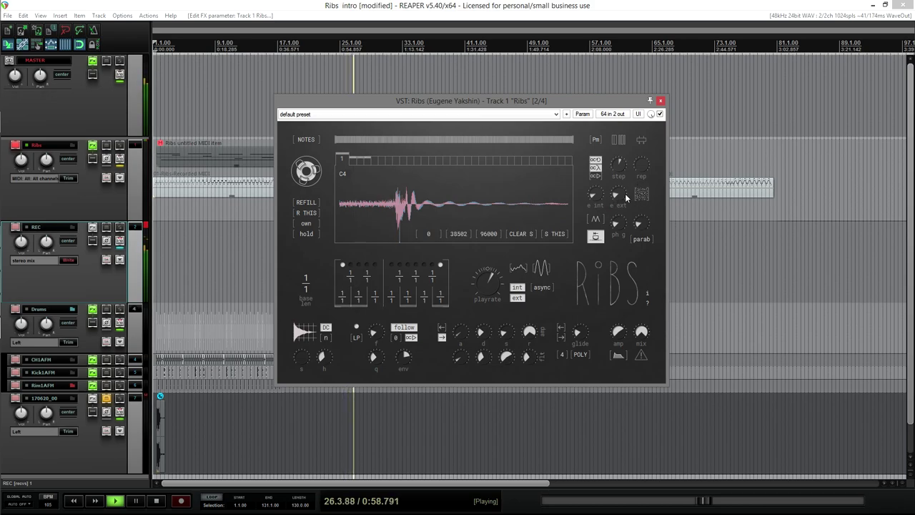
{"action": "mouse_move", "coordinate": [647, 170]}
{"action": "left_click_drag", "start_coordinate": [649, 172], "coordinate": [652, 149]}
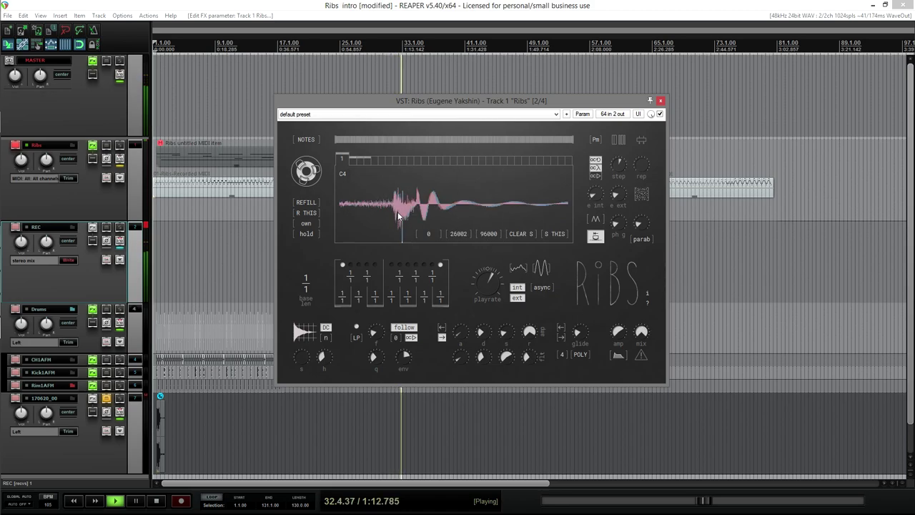
- Select a short region in the decaying part of the waveform and set the playrate to 0.510
{"action": "left_click_drag", "start_coordinate": [433, 218], "coordinate": [460, 212]}
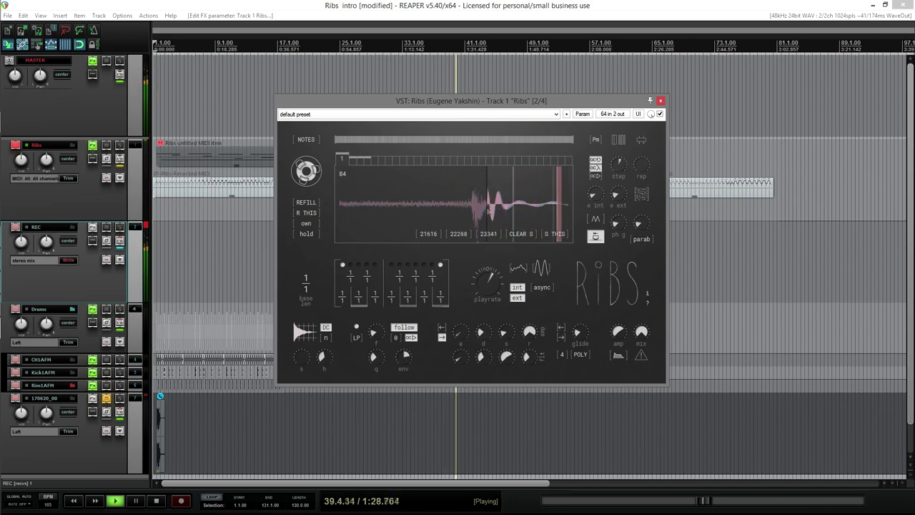
{"action": "left_click_drag", "start_coordinate": [614, 194], "coordinate": [590, 207]}
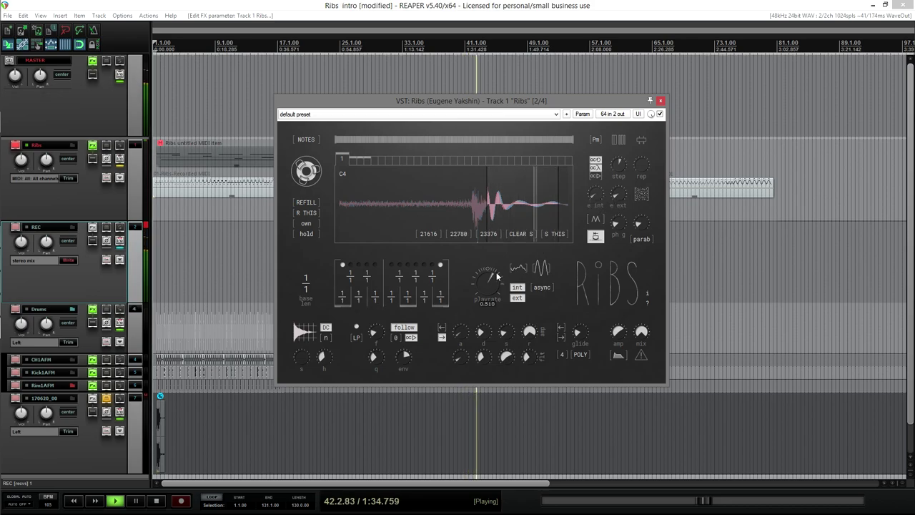
{"action": "left_click_drag", "start_coordinate": [488, 233], "coordinate": [488, 193]}
- Switch the waveform selection scope to S ALL and back to S THIS
{"action": "left_click", "coordinate": [555, 236]}
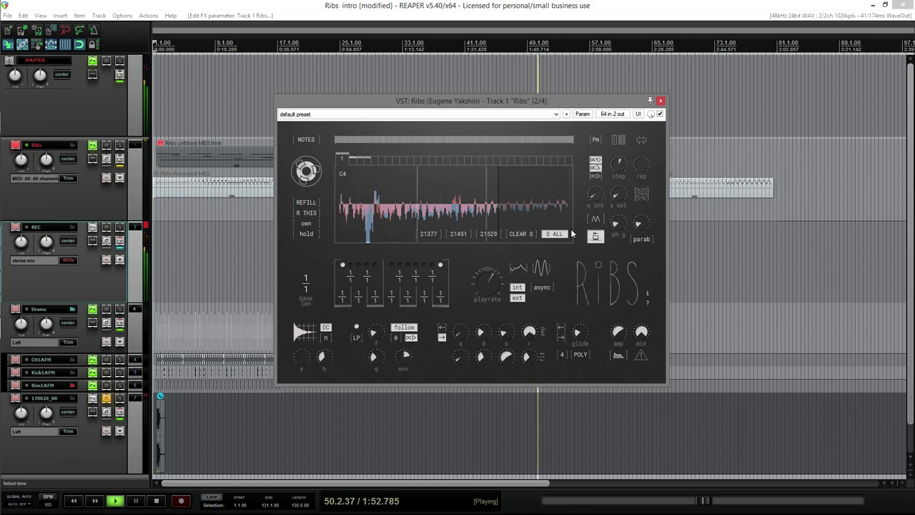
{"action": "left_click", "coordinate": [547, 236]}
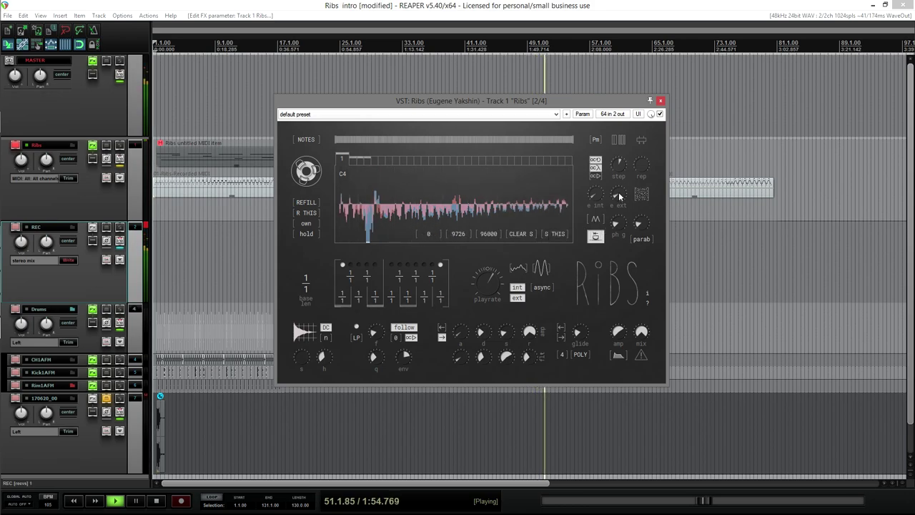
- Raise the rep knob and turn e int up to its maximum before stopping playback
{"action": "left_click_drag", "start_coordinate": [643, 171], "coordinate": [646, 160]}
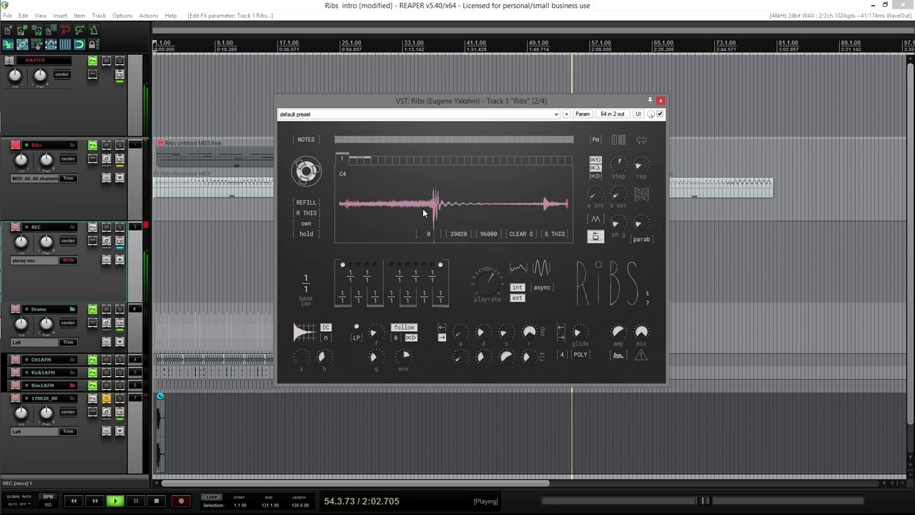
{"action": "mouse_move", "coordinate": [645, 168]}
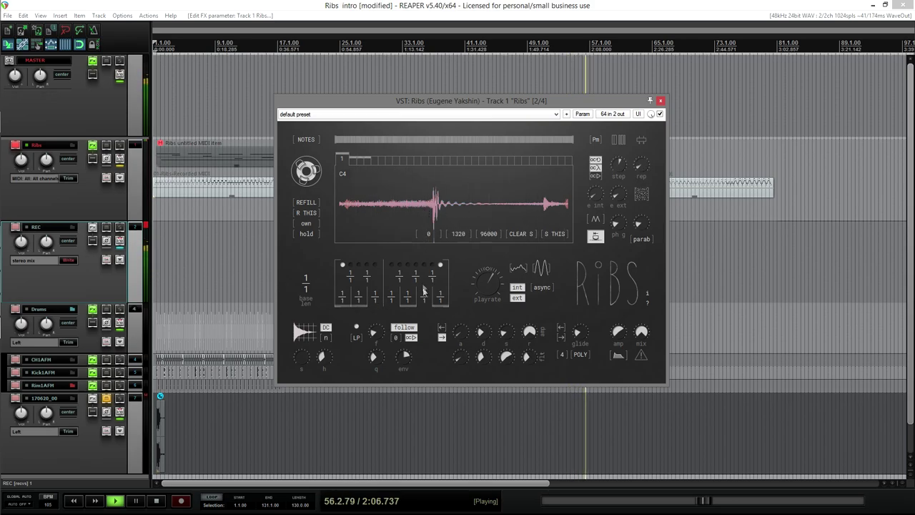
{"action": "mouse_move", "coordinate": [534, 317]}
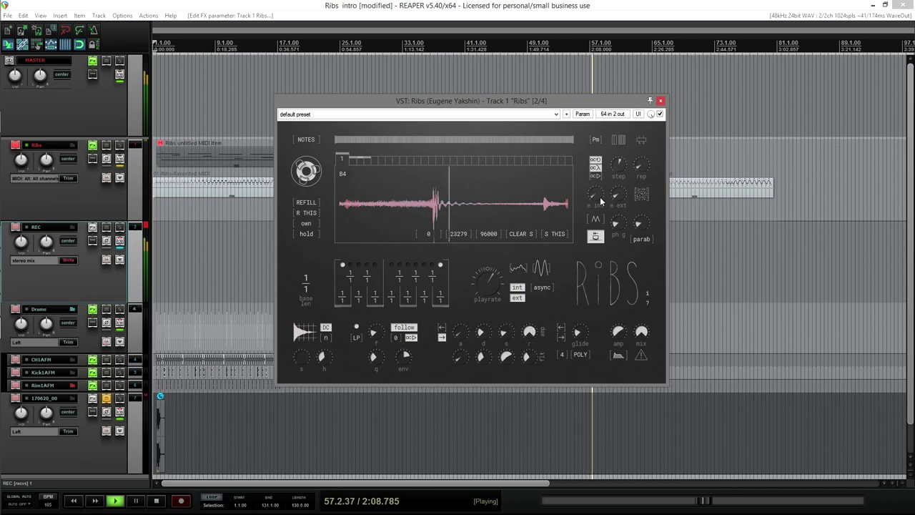
{"action": "mouse_move", "coordinate": [601, 194]}
{"action": "left_click_drag", "start_coordinate": [600, 191], "coordinate": [626, 56]}
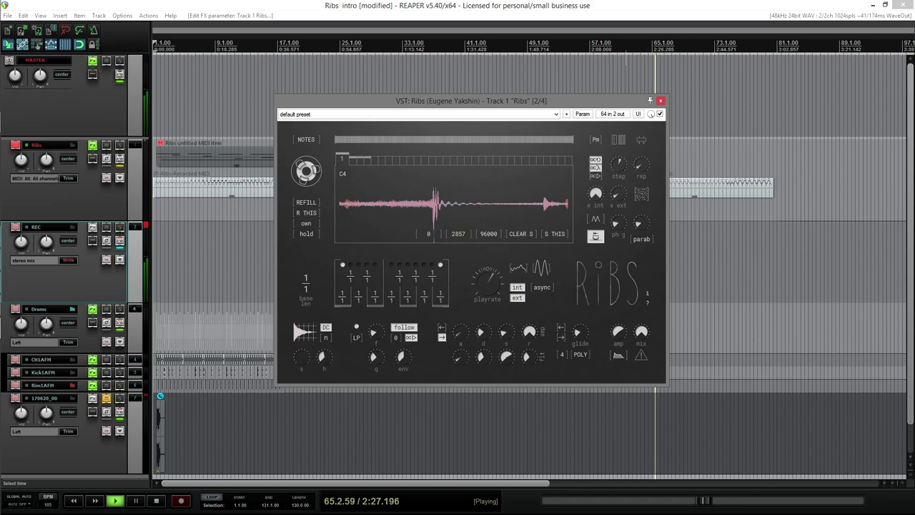
{"action": "left_click", "coordinate": [161, 503]}
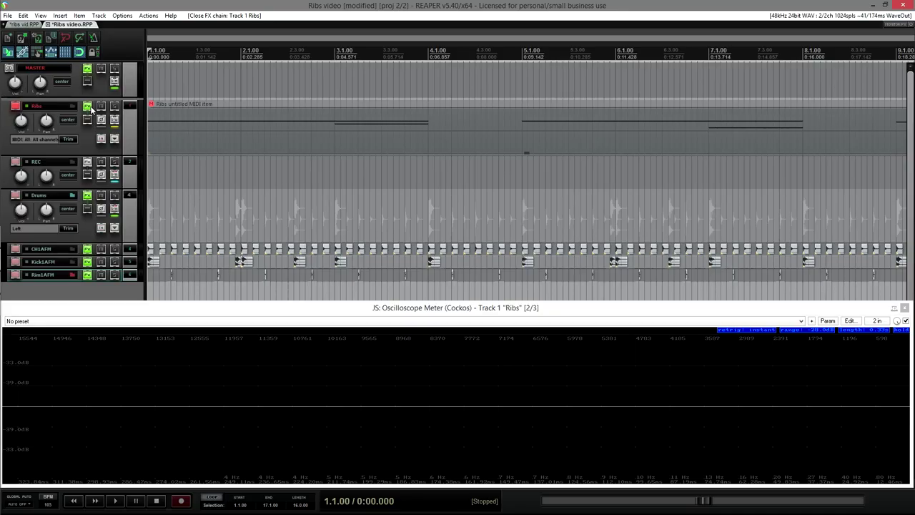
- Add the VST: Ribs plug-in, not its x86 version, to the Ribs track's effect chain
{"action": "left_click", "coordinate": [88, 105]}
{"action": "left_click", "coordinate": [173, 265]}
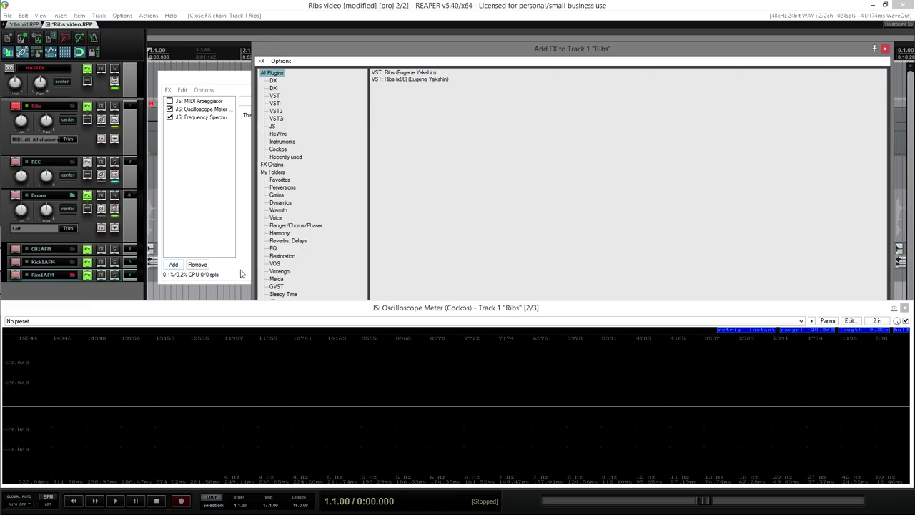
{"action": "double_click", "coordinate": [401, 73]}
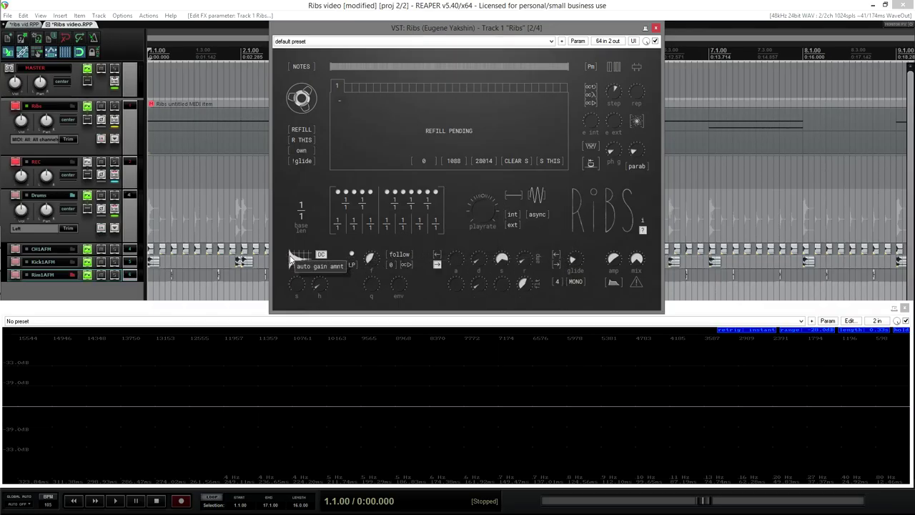
- Set the auto gain amount to 0.000 and enlarge the buffer size to 100984 samples
{"action": "left_click_drag", "start_coordinate": [289, 255], "coordinate": [310, 263]}
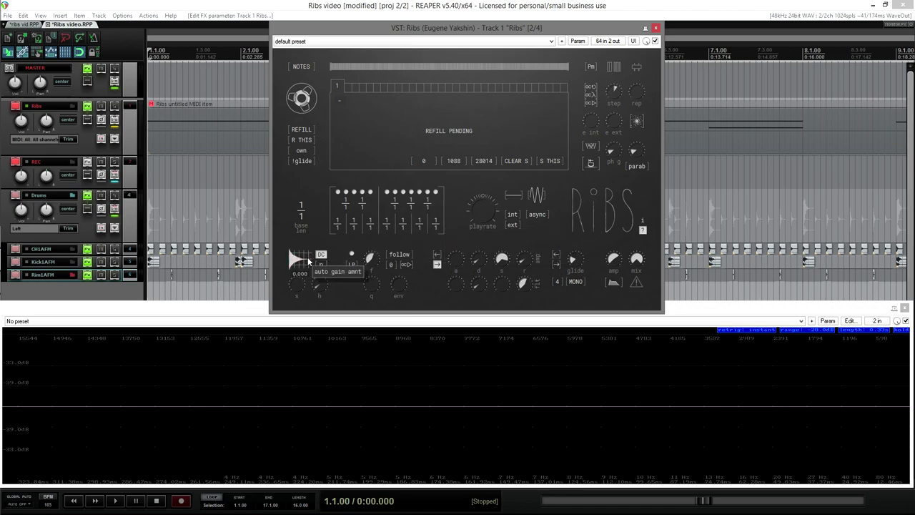
{"action": "left_click_drag", "start_coordinate": [302, 113], "coordinate": [306, 93]}
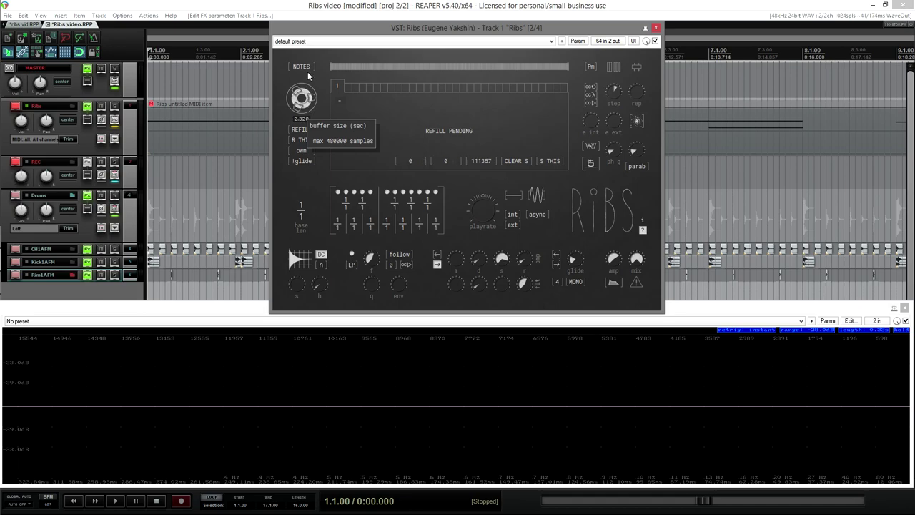
{"action": "left_click_drag", "start_coordinate": [343, 69], "coordinate": [357, 92]}
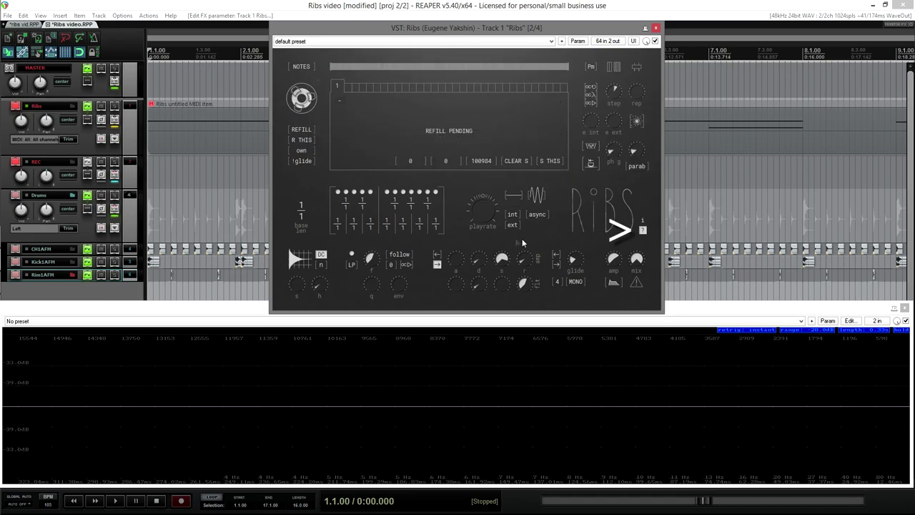
- Turn the playrate down and back up, and toggle the show labels option
{"action": "left_click_drag", "start_coordinate": [491, 204], "coordinate": [484, 256]}
{"action": "left_click_drag", "start_coordinate": [478, 331], "coordinate": [480, 207]}
{"action": "scroll", "coordinate": [422, 223], "scroll_direction": "up", "scroll_amount": 18}
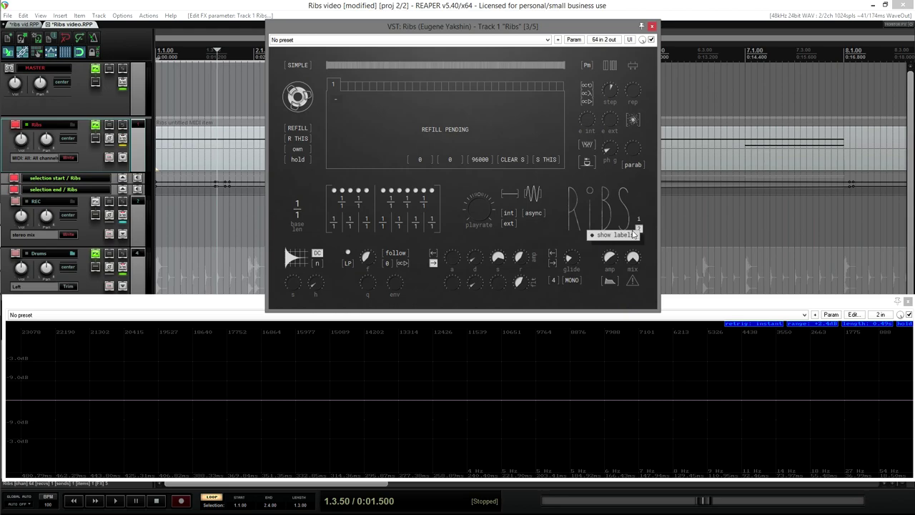
{"action": "left_click", "coordinate": [632, 233]}
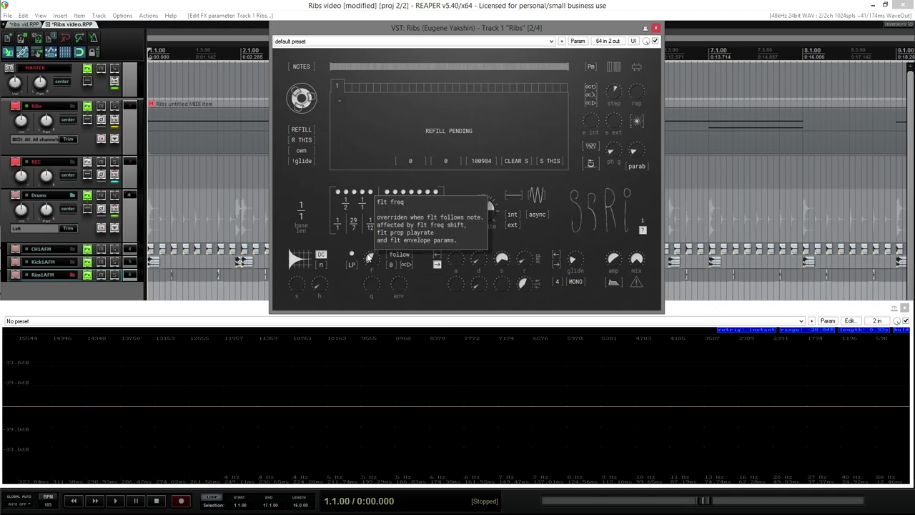
- Change the auto gain amount and try a larger buffer size in Ribs
{"action": "left_click_drag", "start_coordinate": [306, 260], "coordinate": [323, 172]}
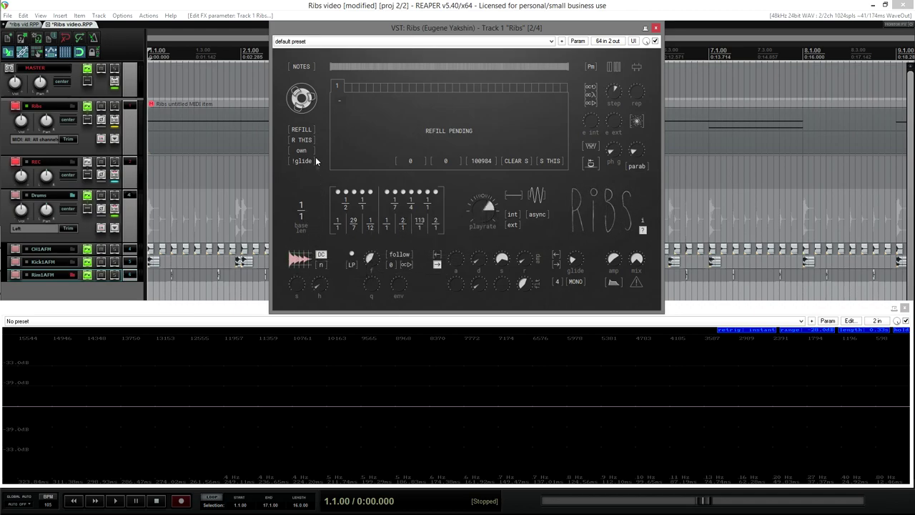
{"action": "left_click_drag", "start_coordinate": [301, 98], "coordinate": [315, 66]}
{"action": "left_click_drag", "start_coordinate": [305, 127], "coordinate": [352, 67]}
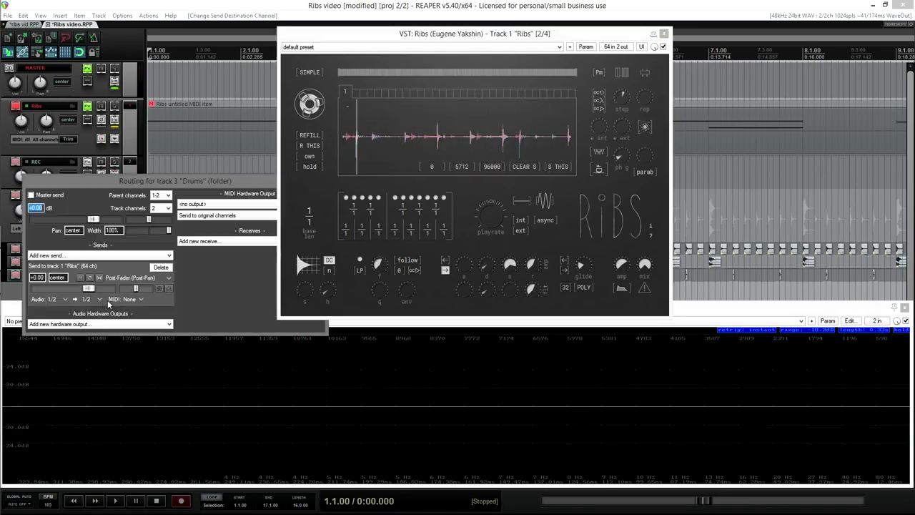
- Adjust the destination channels of the Drums send to Ribs, and enable the connector-shaped option above the rep knob with playback running
{"action": "left_click", "coordinate": [100, 300]}
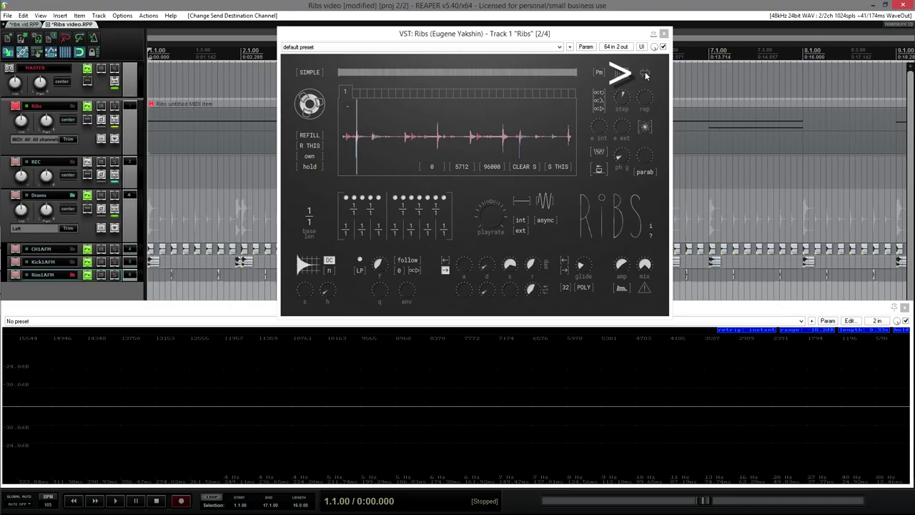
{"action": "left_click", "coordinate": [645, 74]}
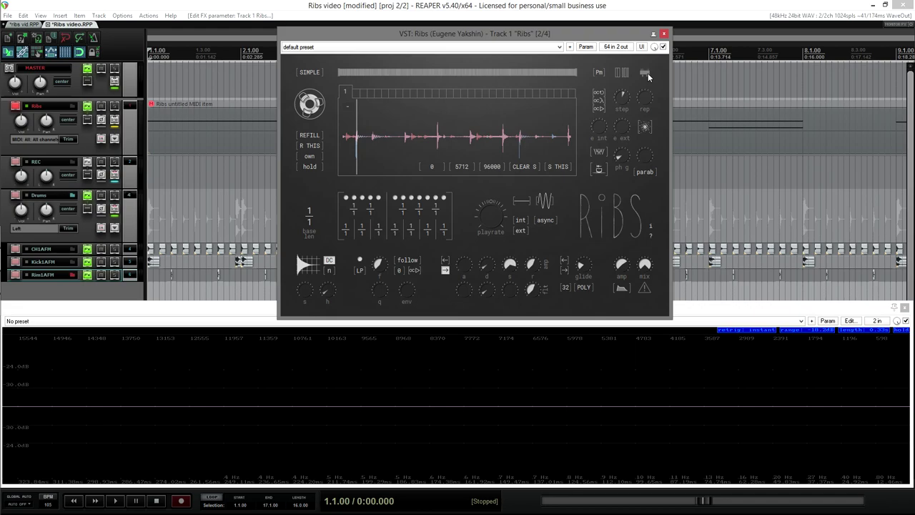
{"action": "left_click", "coordinate": [648, 73]}
{"action": "left_click", "coordinate": [115, 501]}
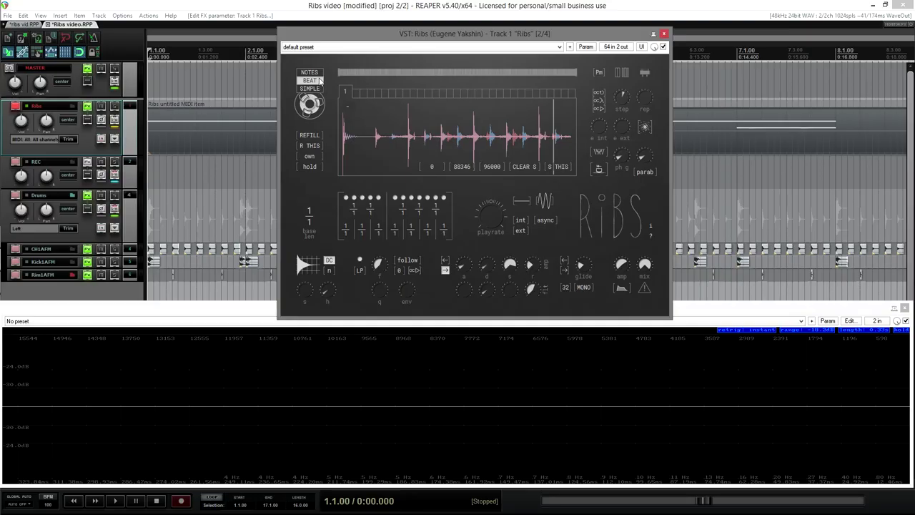
- Try the SIMPLE playback mode and switch Ribs to NOTES mode
{"action": "left_click", "coordinate": [319, 73]}
{"action": "left_click", "coordinate": [321, 89]}
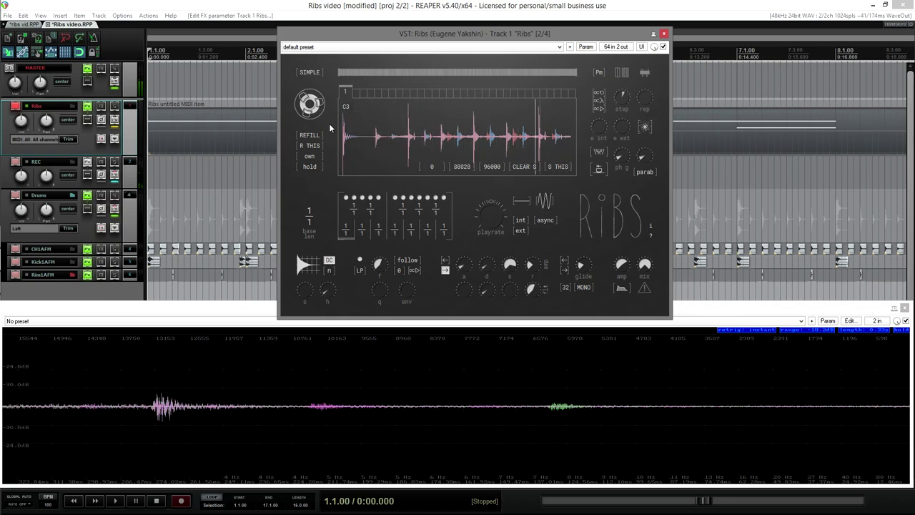
{"action": "left_click", "coordinate": [317, 74]}
{"action": "left_click", "coordinate": [316, 74]}
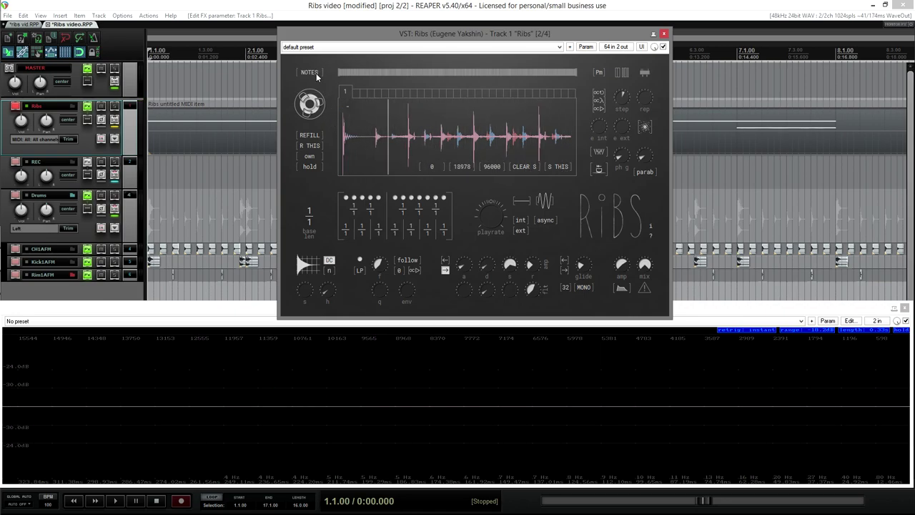
- Move the playback position through successive points up to the large hit in the first third of the waveform
{"action": "left_click", "coordinate": [393, 138]}
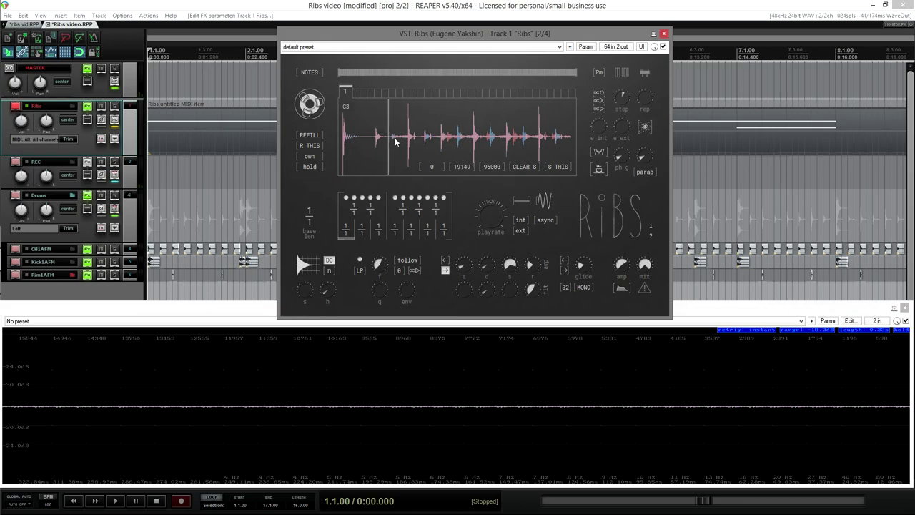
{"action": "left_click", "coordinate": [407, 140]}
{"action": "left_click", "coordinate": [409, 142]}
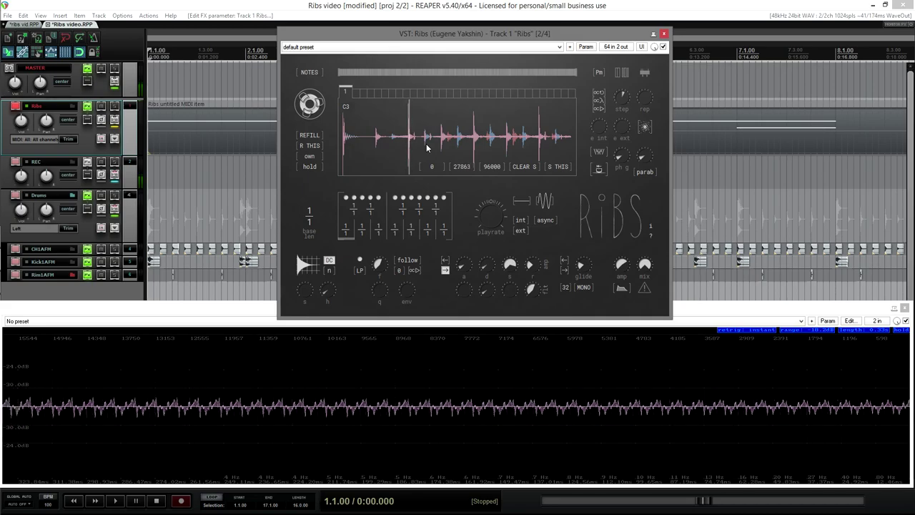
- Switch Ribs to BEAT mode, open the project tempo for editing and stop the transport
{"action": "left_click", "coordinate": [316, 74]}
{"action": "left_click", "coordinate": [318, 81]}
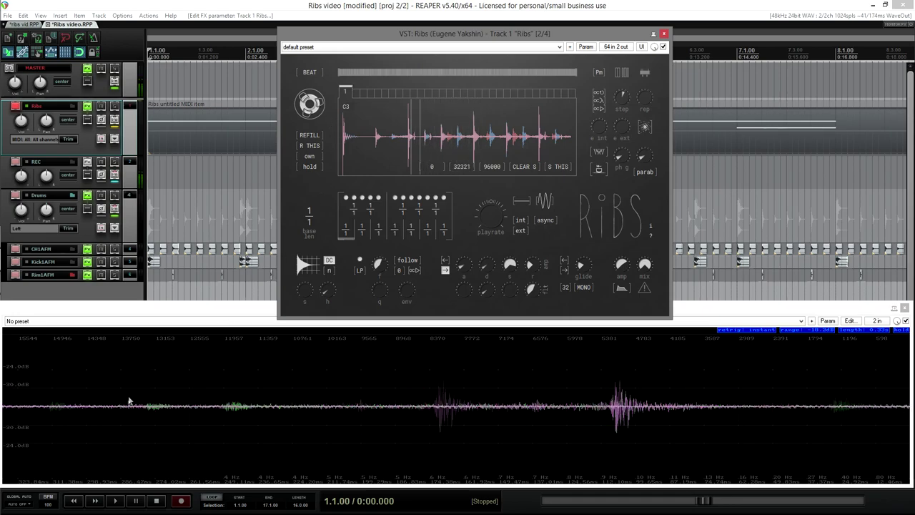
{"action": "left_click", "coordinate": [48, 505]}
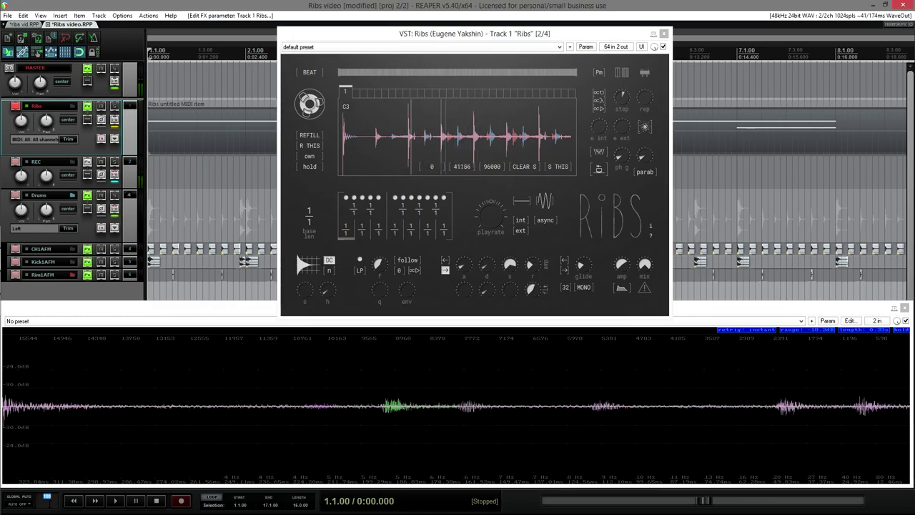
{"action": "left_click", "coordinate": [157, 500]}
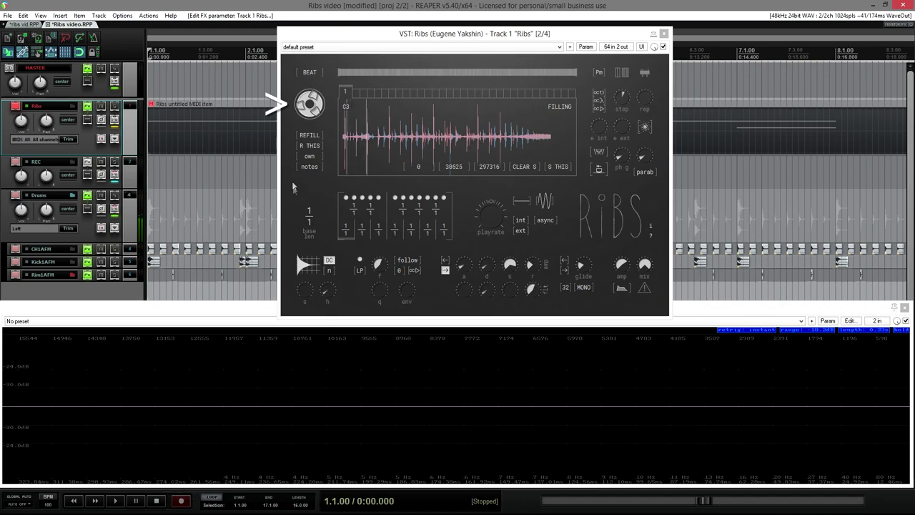
- Reset the Ribs buffer size to 96000 samples
{"action": "left_click", "coordinate": [323, 105]}
{"action": "left_click", "coordinate": [322, 106]}
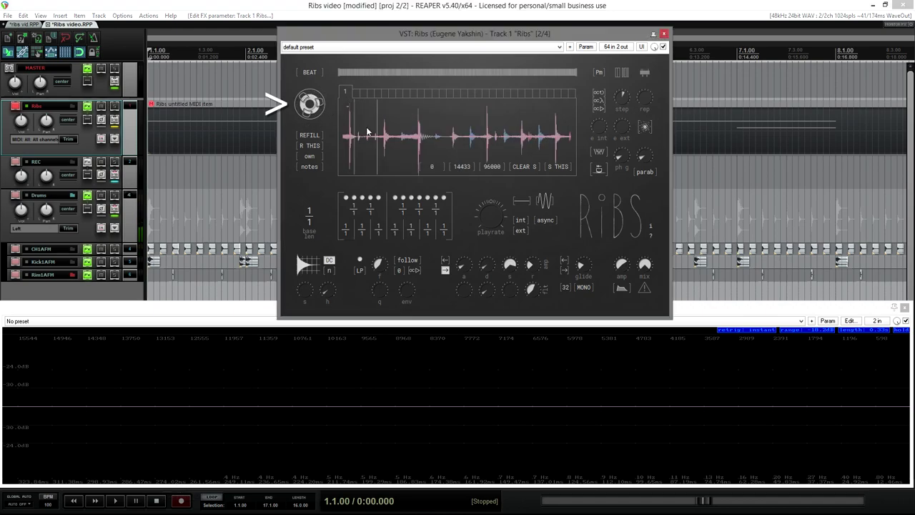
- Switch Ribs to NOTES mode and play the project with the notes refill setting, stopping after the sustained note
{"action": "left_click_drag", "start_coordinate": [320, 108], "coordinate": [311, 179]}
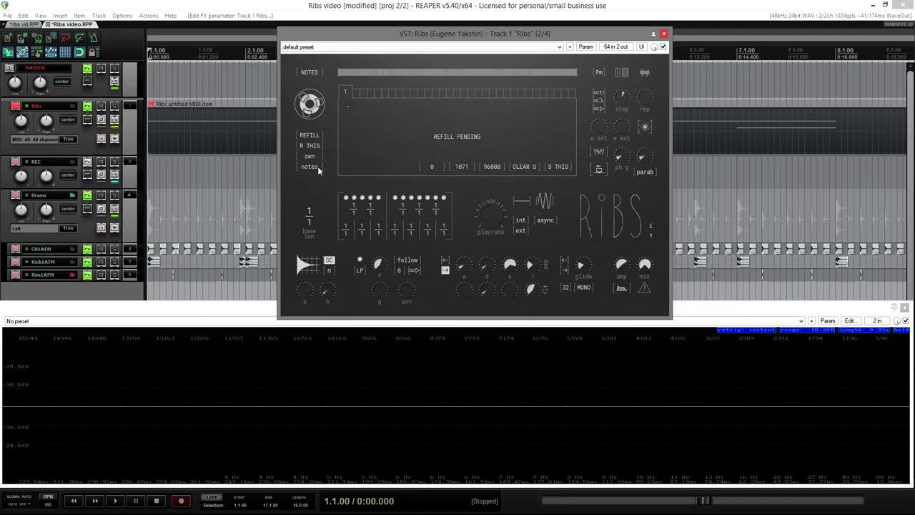
{"action": "key", "text": "space"}
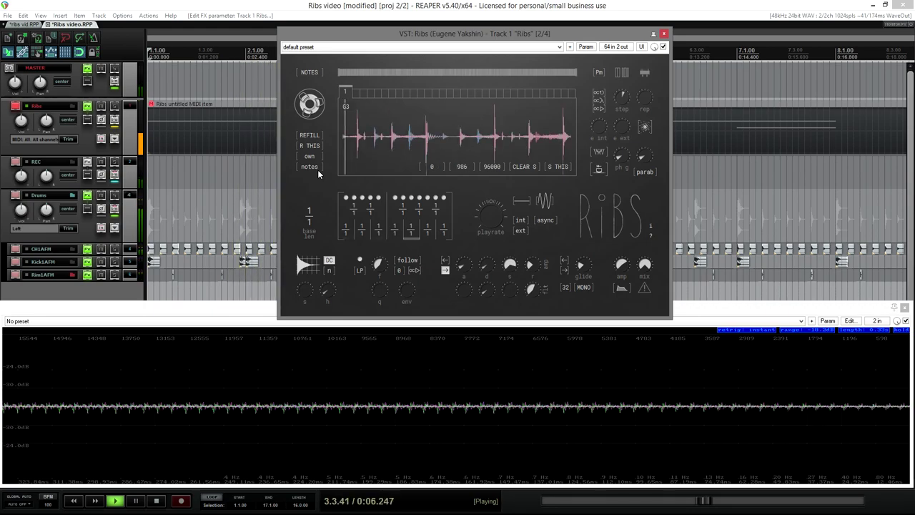
{"action": "key", "text": "space"}
- Try the !glide refill setting by playing the project with it
{"action": "left_click", "coordinate": [312, 168]}
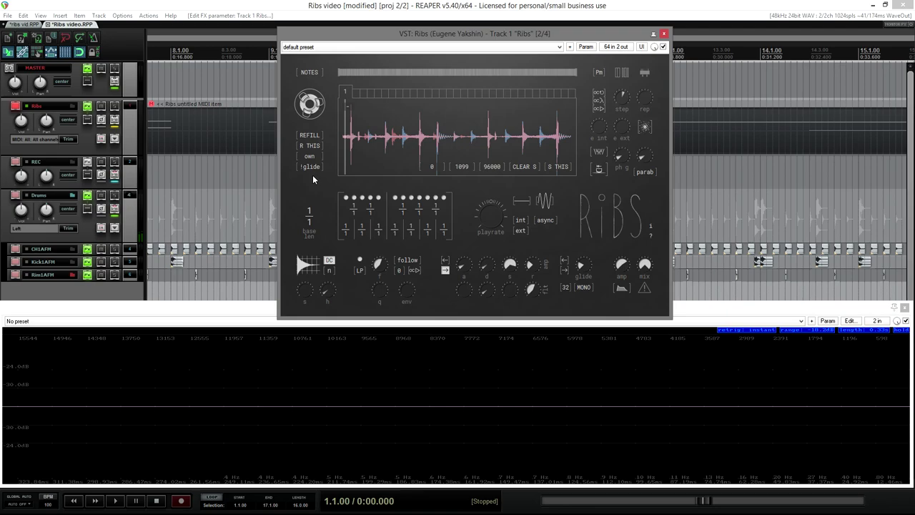
{"action": "key", "text": "space"}
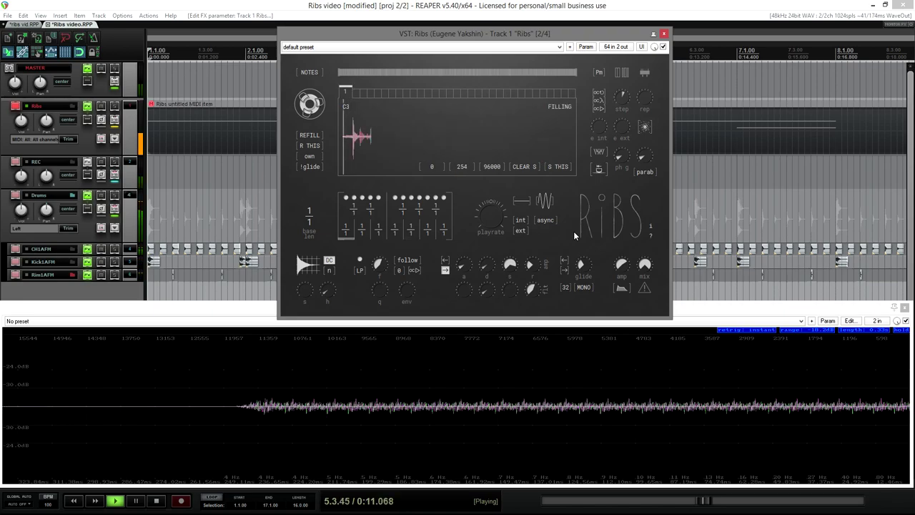
{"action": "key", "text": "space"}
- Set the refill setting to hold, play the project with it and reopen the refill choices to try tempo
{"action": "left_click", "coordinate": [310, 166]}
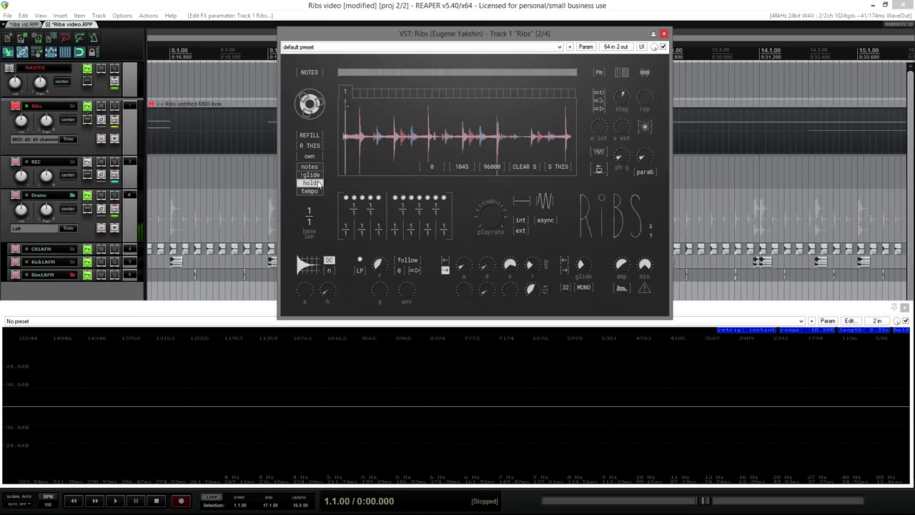
{"action": "key", "text": "space"}
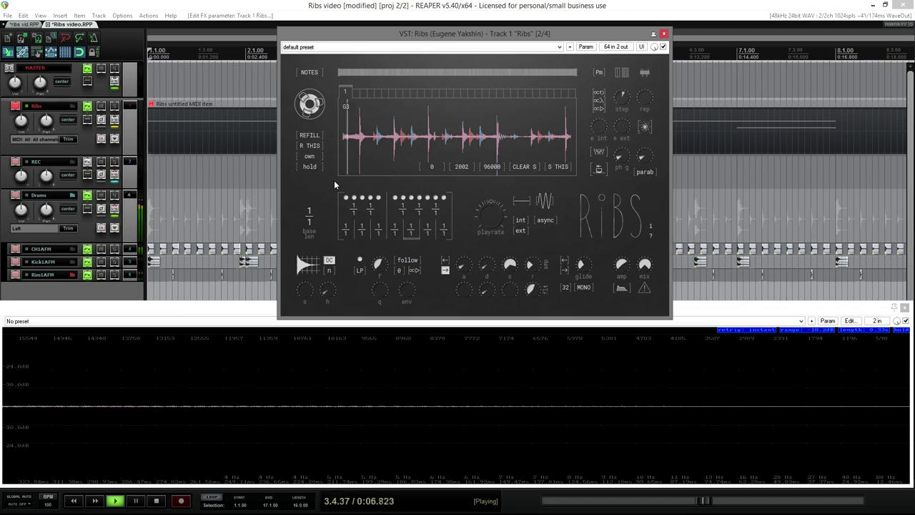
{"action": "left_click", "coordinate": [317, 167]}
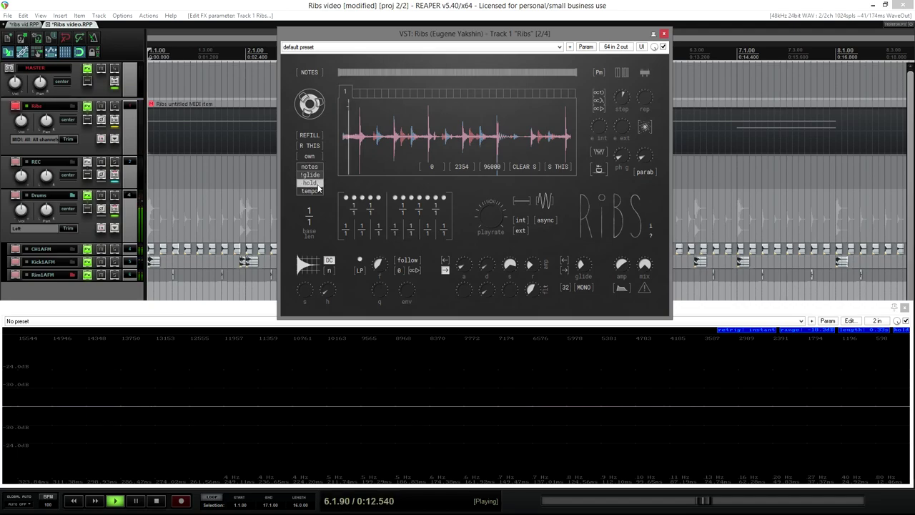
{"action": "left_click", "coordinate": [316, 191]}
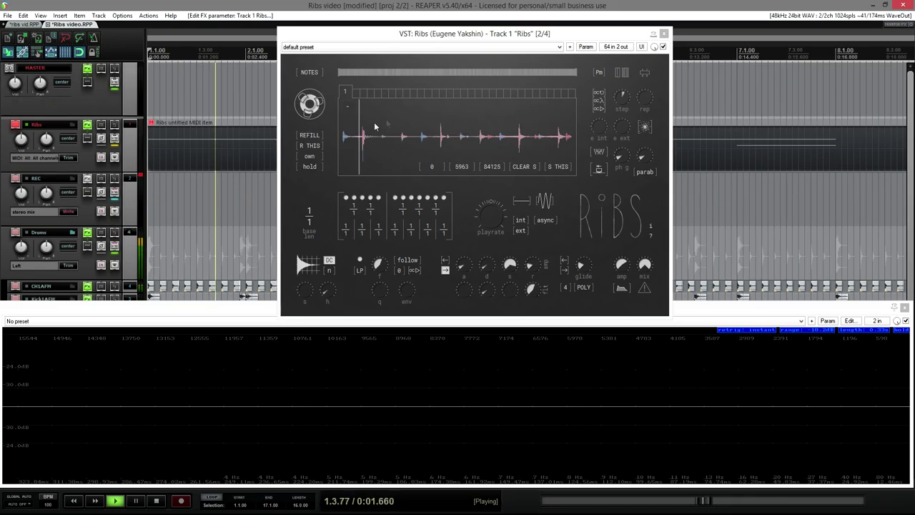
- Check the other voices' buffers during playback, refill all buffers and the current one, and return to buffer 1
{"action": "left_click", "coordinate": [357, 93]}
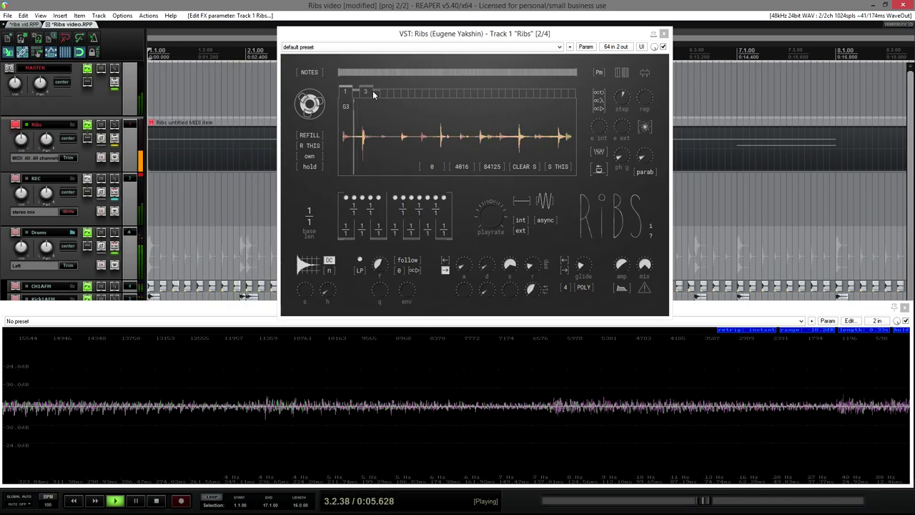
{"action": "left_click", "coordinate": [310, 135]}
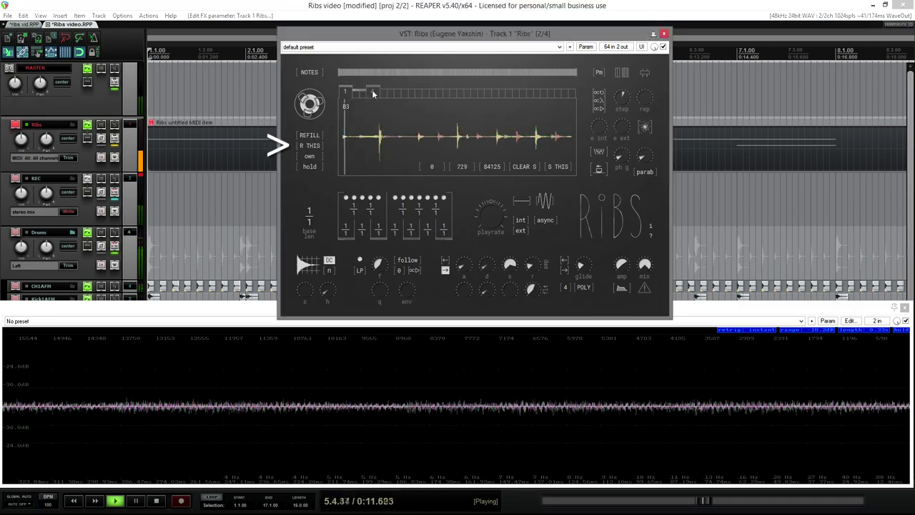
{"action": "left_click", "coordinate": [310, 146]}
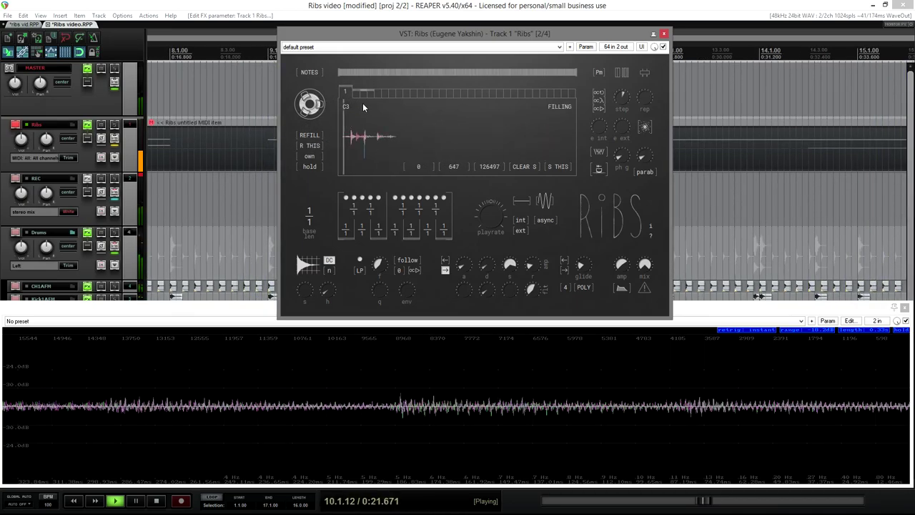
{"action": "left_click", "coordinate": [346, 93]}
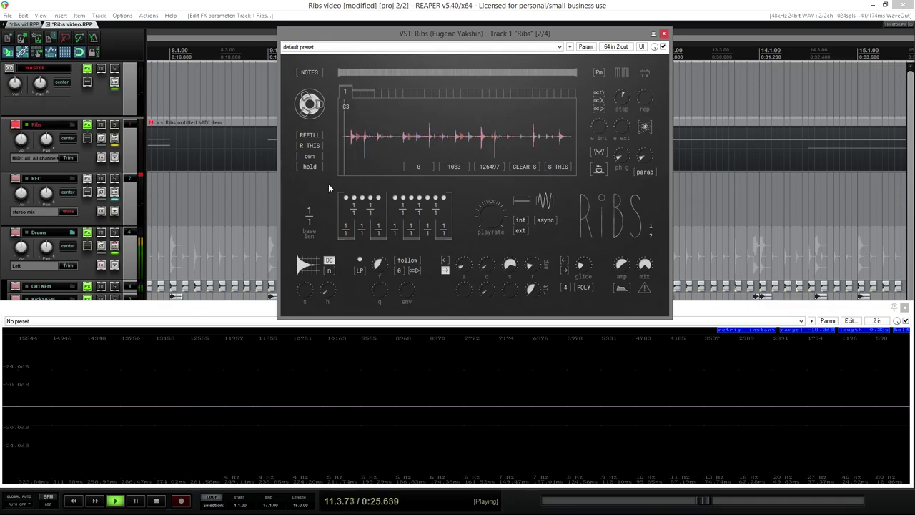
{"action": "key", "text": "space"}
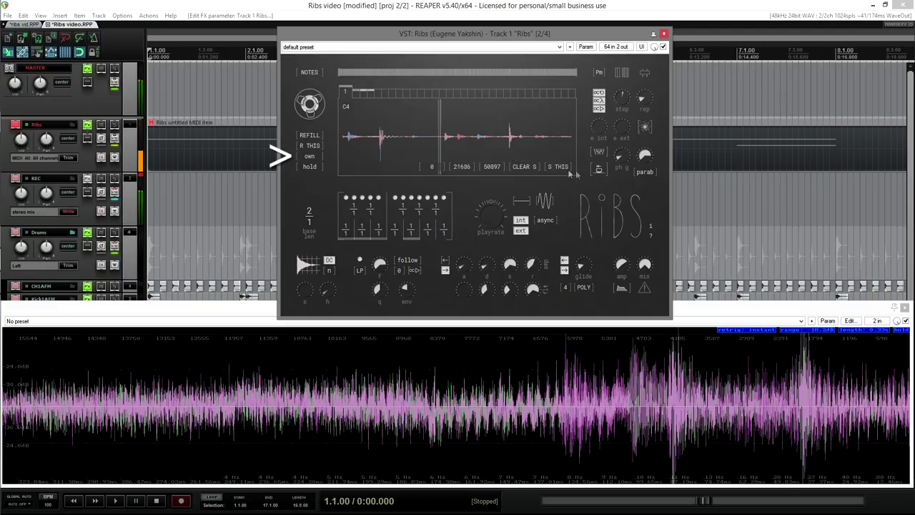
- Enable the return playhead option and toggle the own/common buffer setting
{"action": "left_click", "coordinate": [596, 171]}
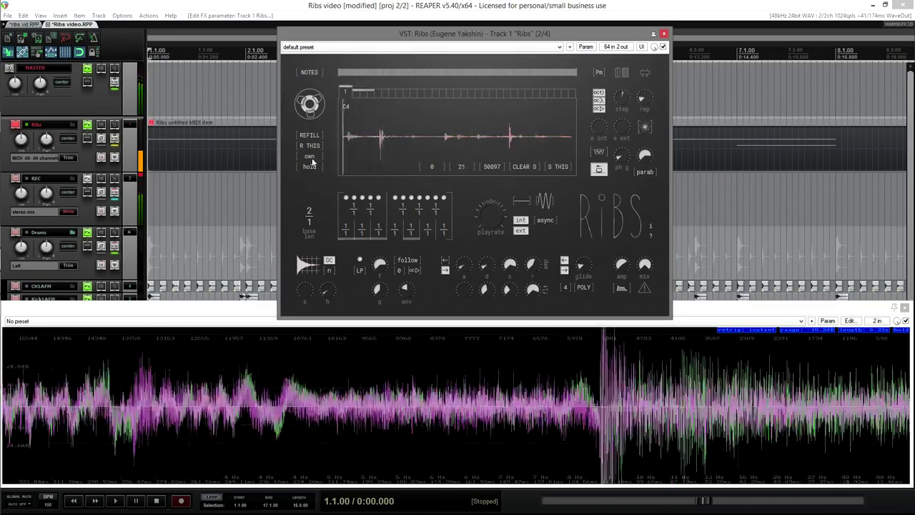
{"action": "left_click", "coordinate": [310, 158]}
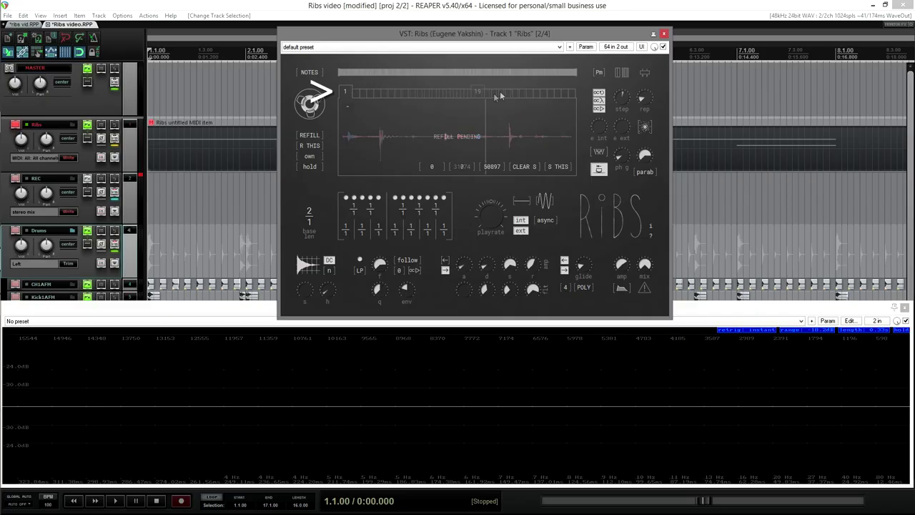
- Show the track envelope for the picked buffer parameter and sweep the picked buffer through the row up to 31
{"action": "left_click", "coordinate": [586, 47]}
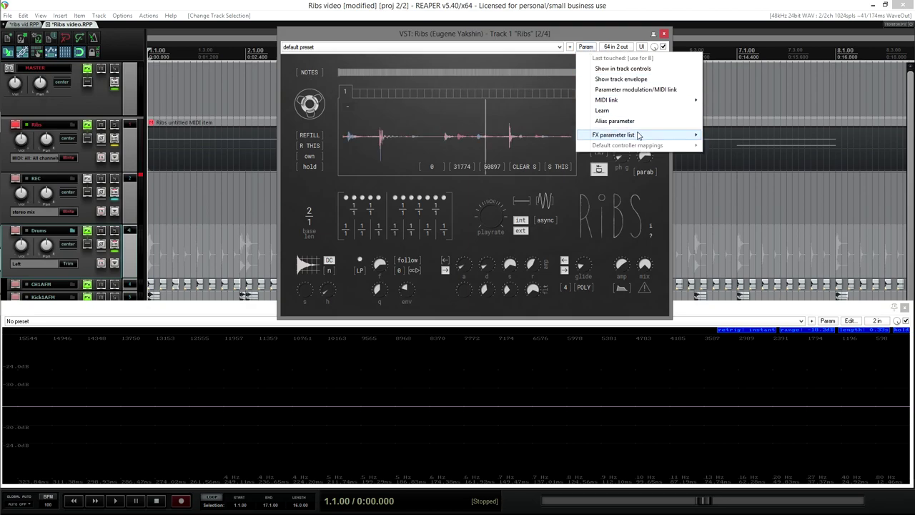
{"action": "mouse_move", "coordinate": [600, 135]}
{"action": "mouse_move", "coordinate": [690, 146]}
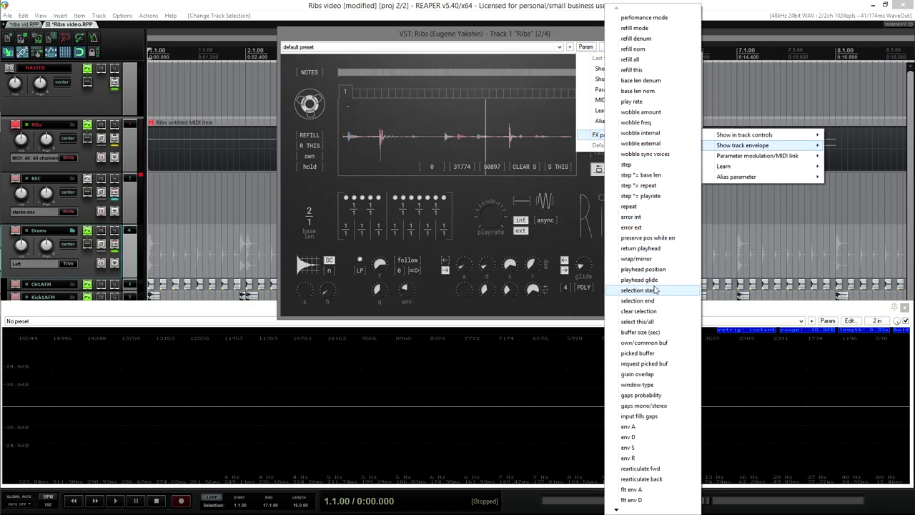
{"action": "left_click", "coordinate": [648, 349]}
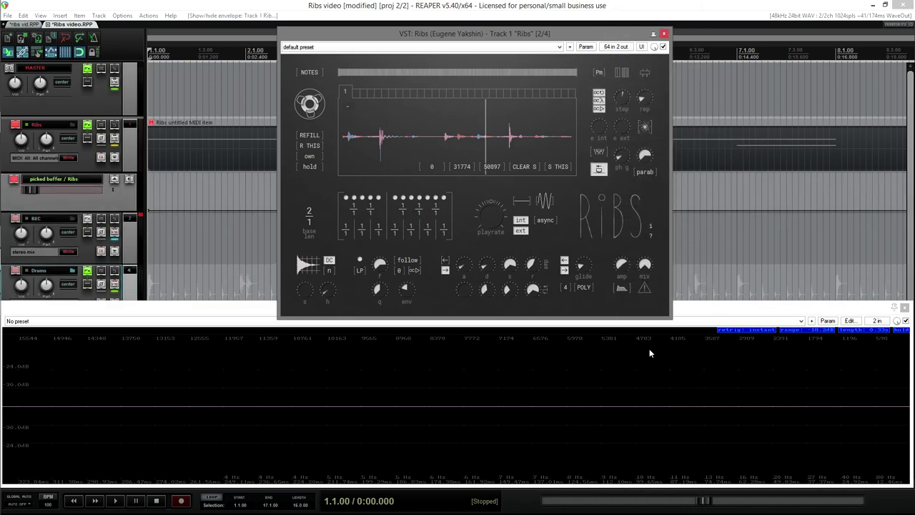
{"action": "scroll", "coordinate": [350, 91], "scroll_direction": "up", "scroll_amount": 7}
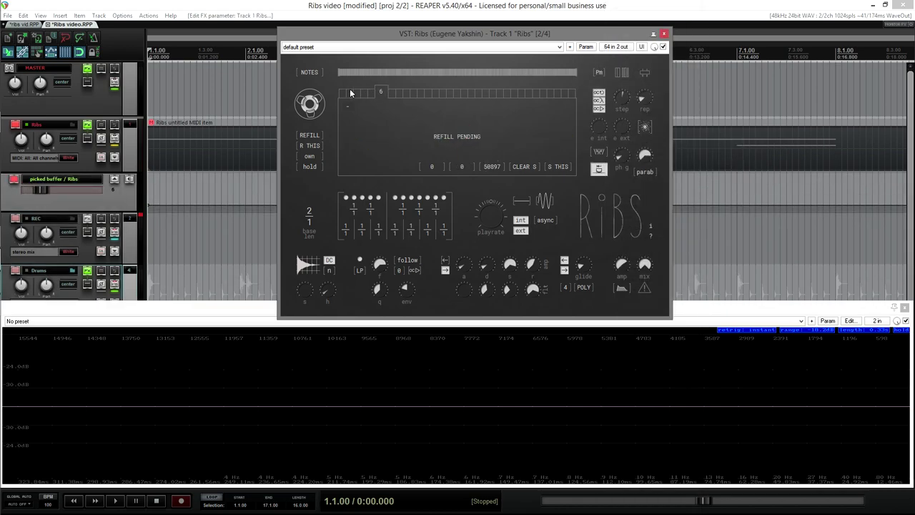
{"action": "scroll", "coordinate": [350, 93], "scroll_direction": "up", "scroll_amount": 15}
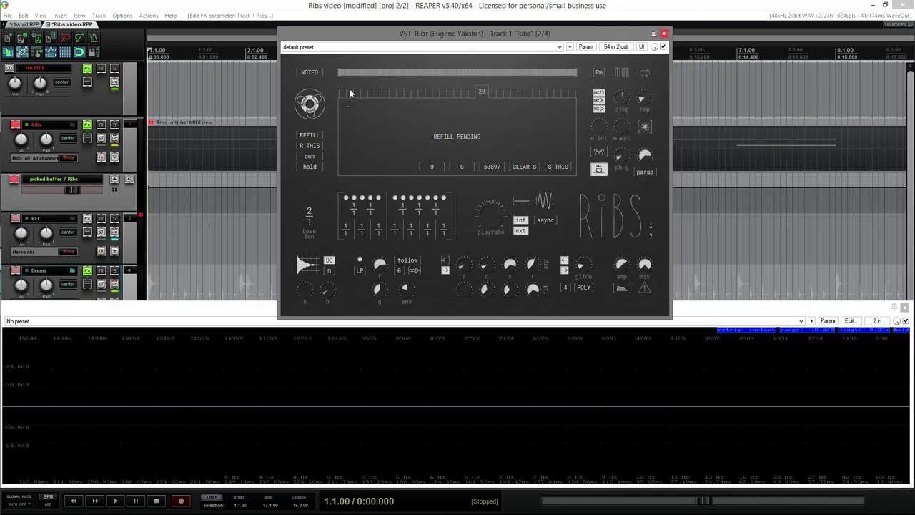
{"action": "left_click", "coordinate": [349, 91]}
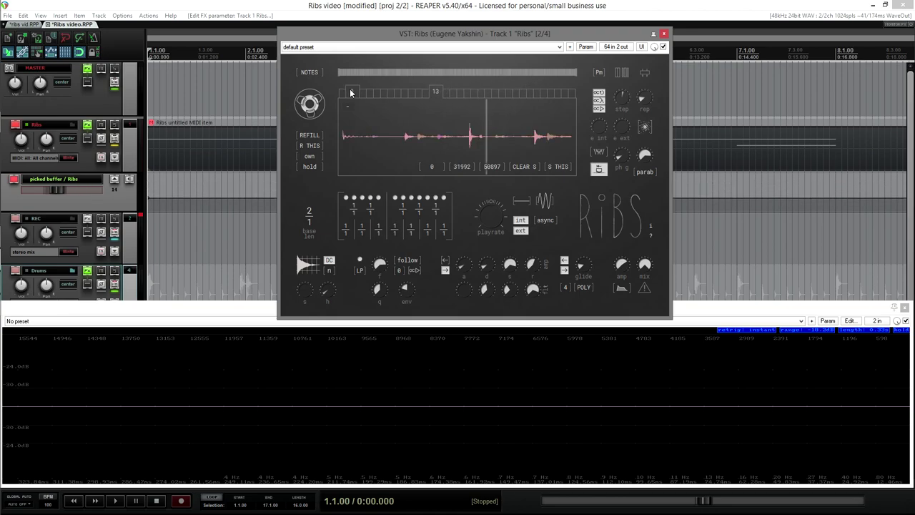
- Access the selection start and selection end parameters and show their track envelopes
{"action": "right_click", "coordinate": [432, 166]}
{"action": "left_click", "coordinate": [462, 183]}
{"action": "right_click", "coordinate": [491, 169]}
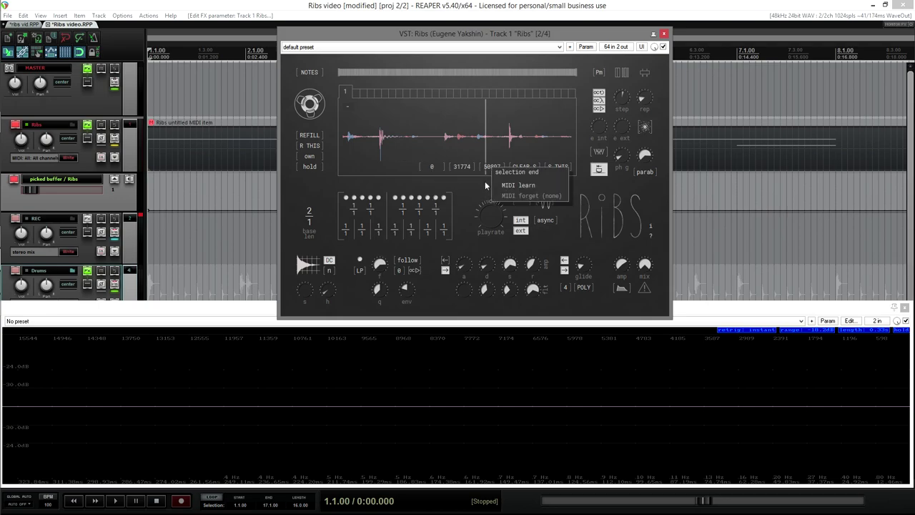
{"action": "left_click", "coordinate": [483, 183]}
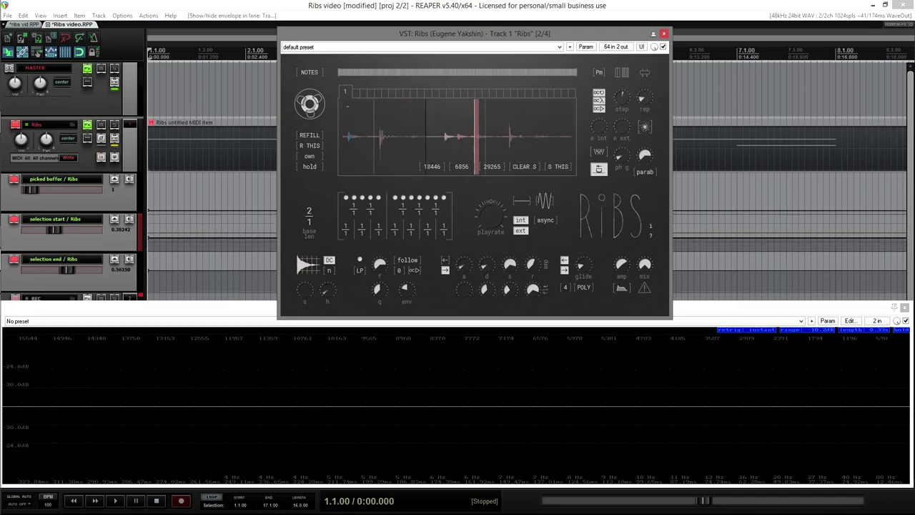
- Select samples 6574 to 18666 in buffer 1 and 12088 to 48564 in buffer 3, and return to buffer 1
{"action": "left_click_drag", "start_coordinate": [405, 137], "coordinate": [371, 136]}
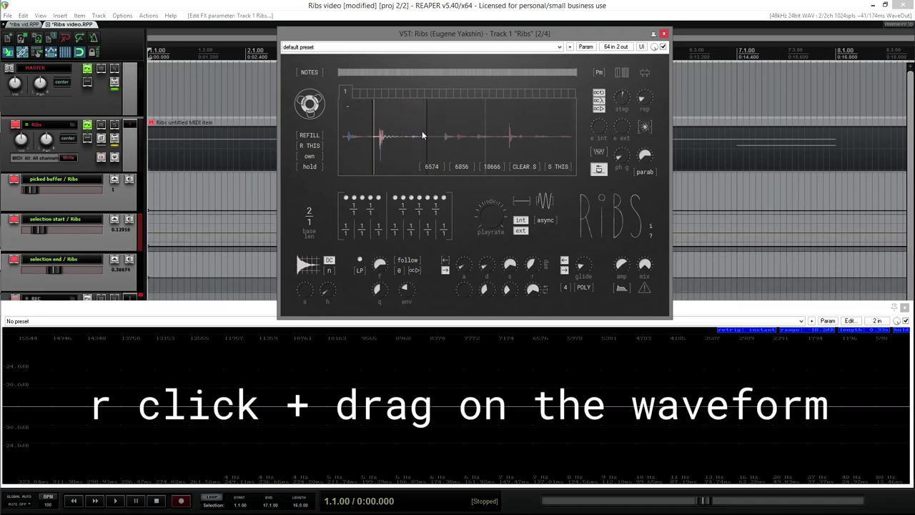
{"action": "left_click", "coordinate": [358, 93]}
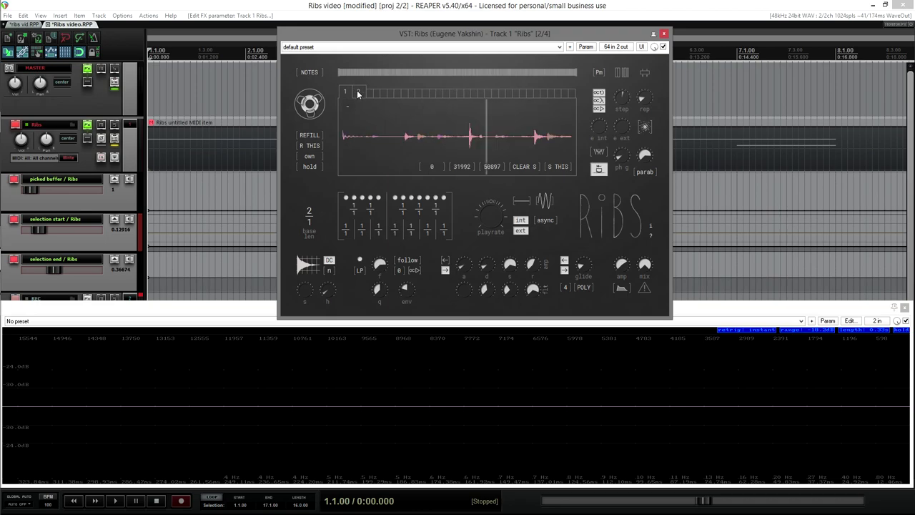
{"action": "left_click", "coordinate": [363, 91]}
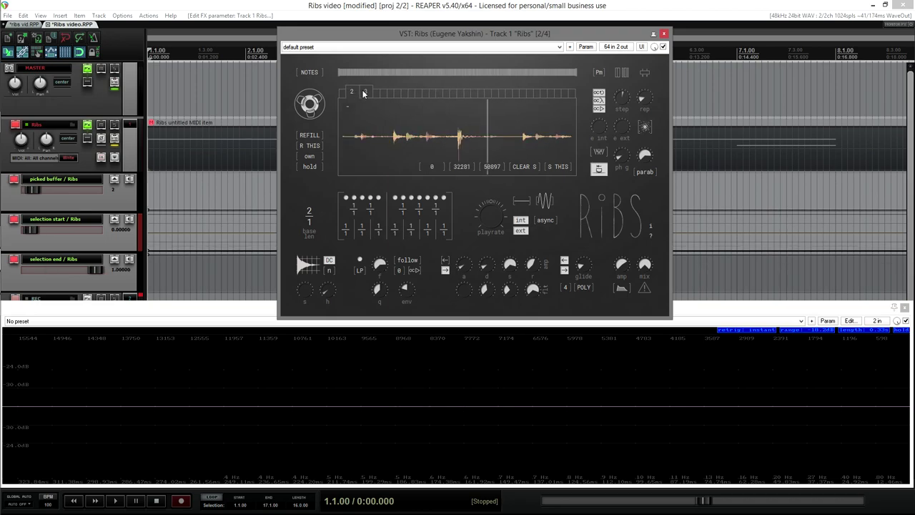
{"action": "left_click", "coordinate": [363, 91]}
{"action": "left_click_drag", "start_coordinate": [397, 140], "coordinate": [561, 136]}
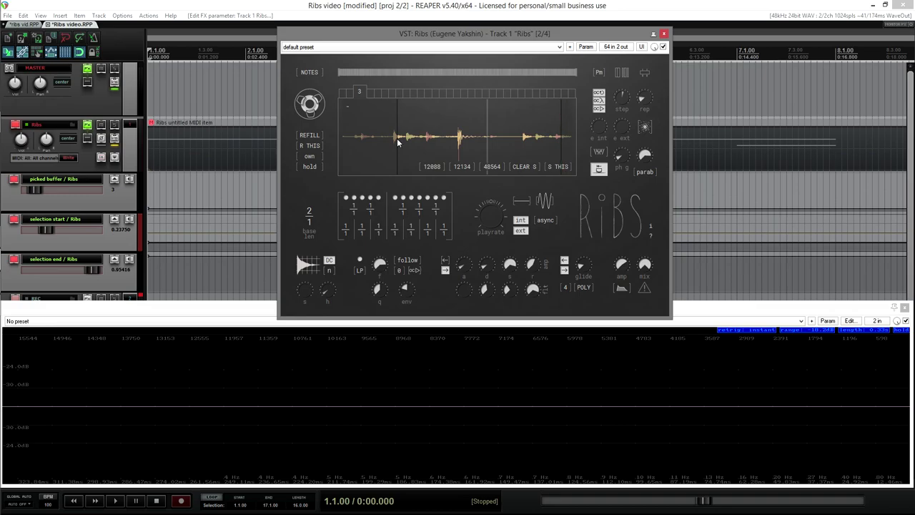
{"action": "left_click", "coordinate": [340, 92]}
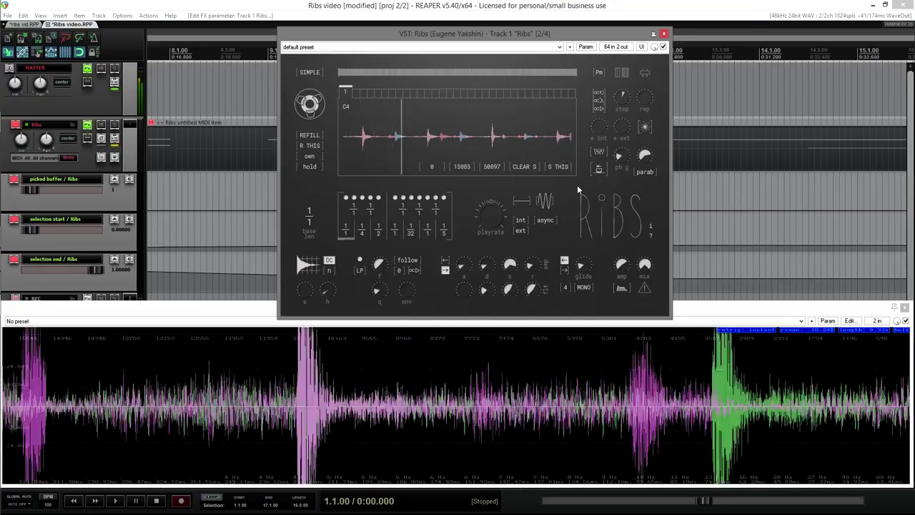
- Toggle the wrap/mirror option and the return playhead option in SIMPLE mode
{"action": "left_click", "coordinate": [598, 158]}
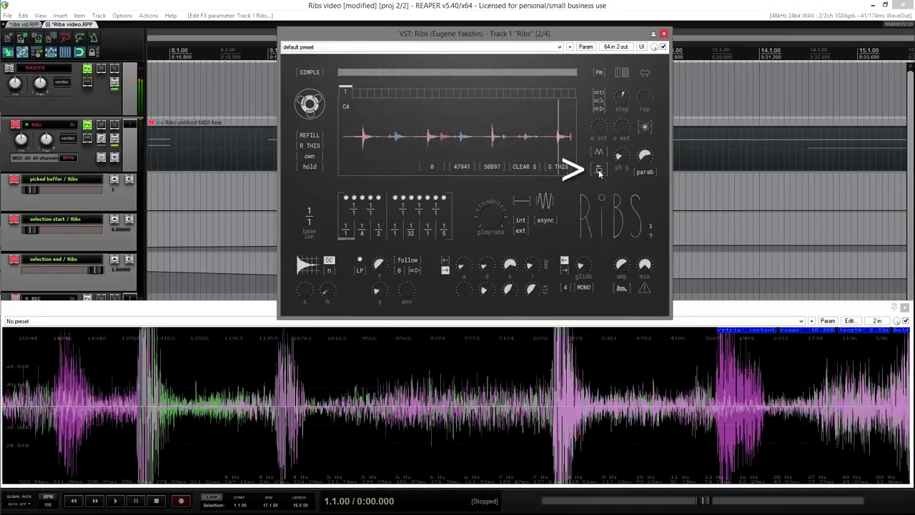
{"action": "left_click", "coordinate": [598, 169]}
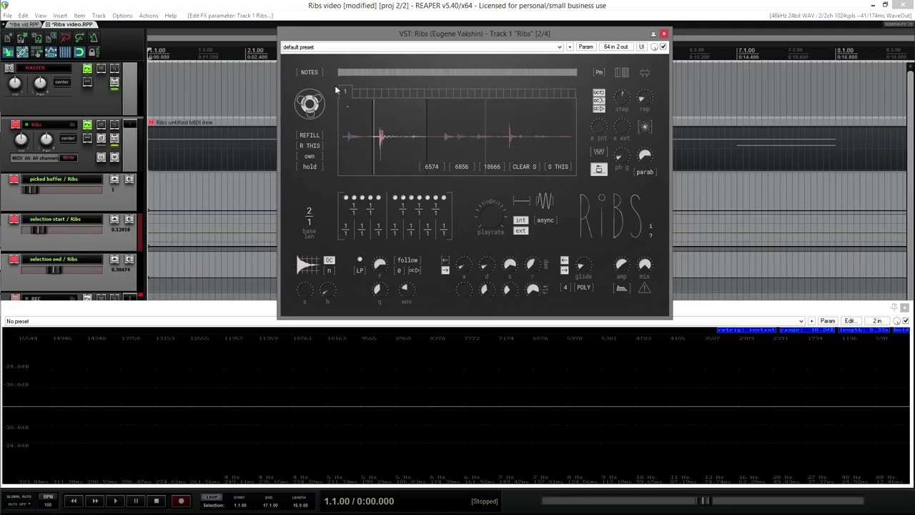
- Preview buffers 4 and 2, and pick buffer 4 and buffer 1 while notes are sounding
{"action": "left_click", "coordinate": [372, 93]}
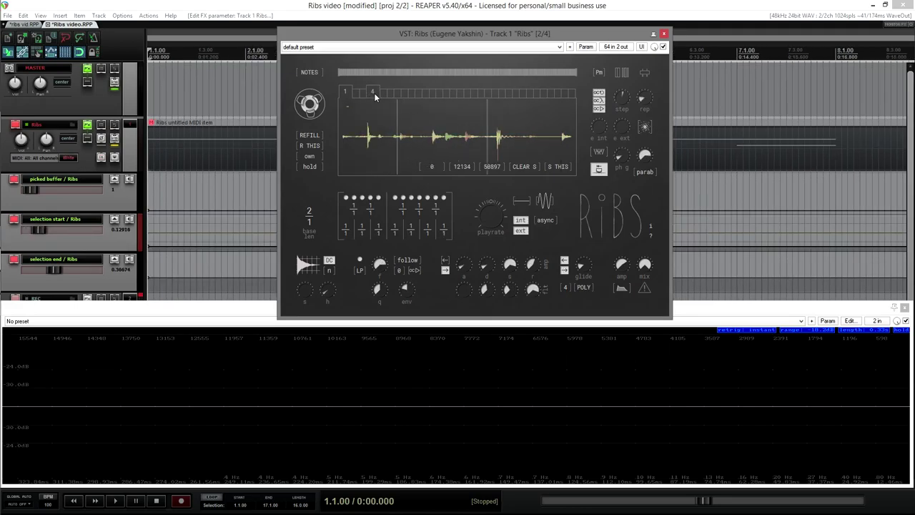
{"action": "left_click", "coordinate": [356, 92]}
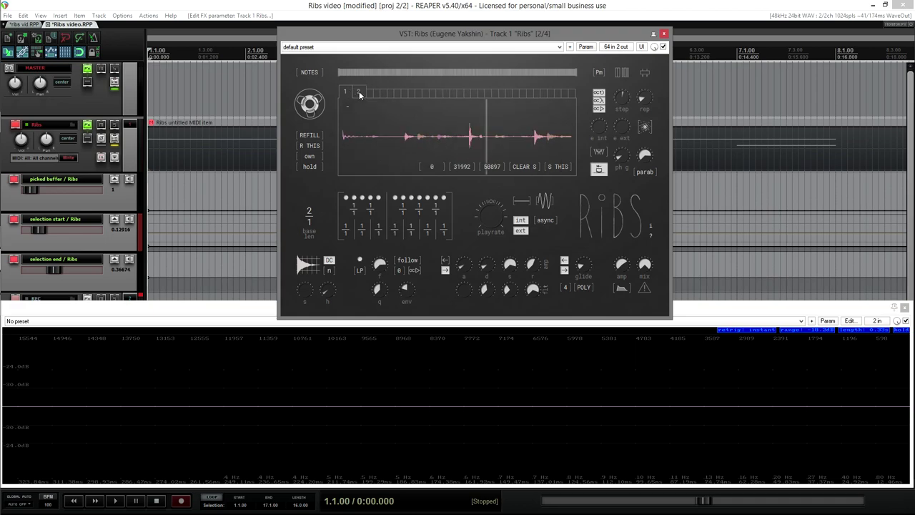
{"action": "left_click", "coordinate": [367, 91]}
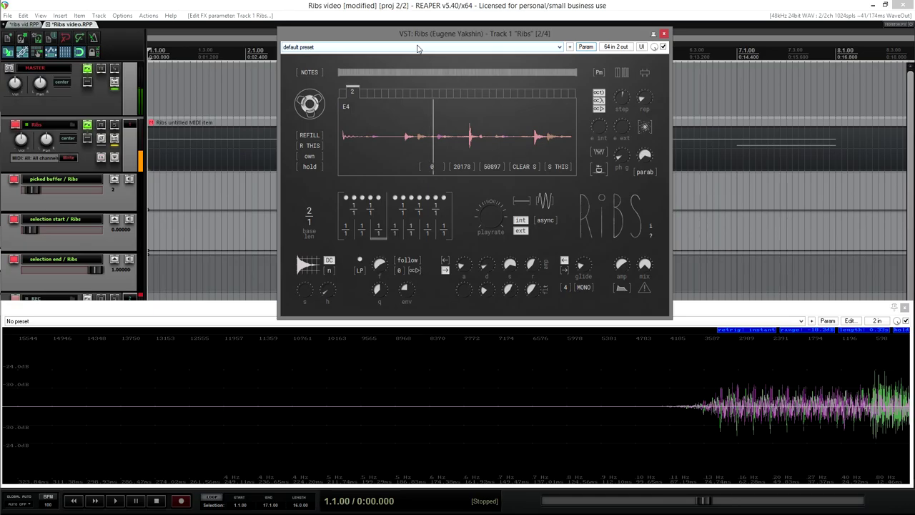
{"action": "left_click", "coordinate": [370, 95]}
{"action": "left_click", "coordinate": [373, 92]}
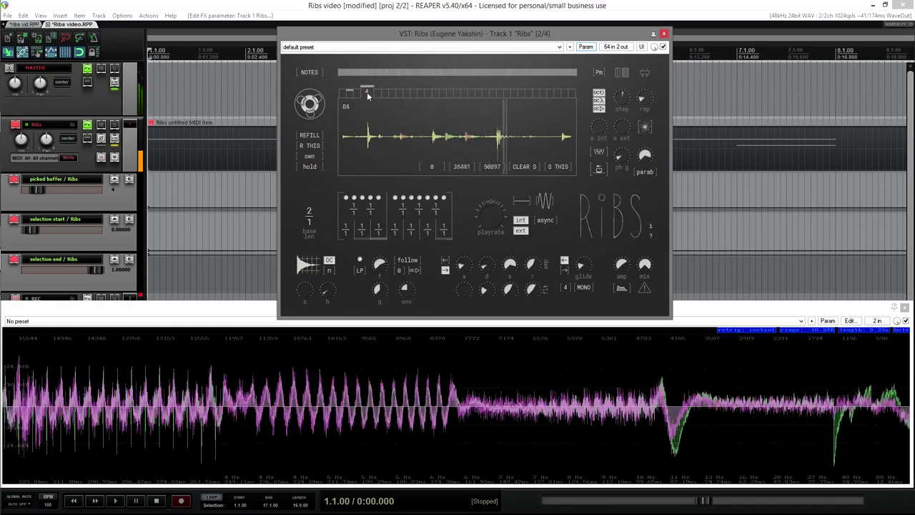
{"action": "left_click", "coordinate": [342, 94]}
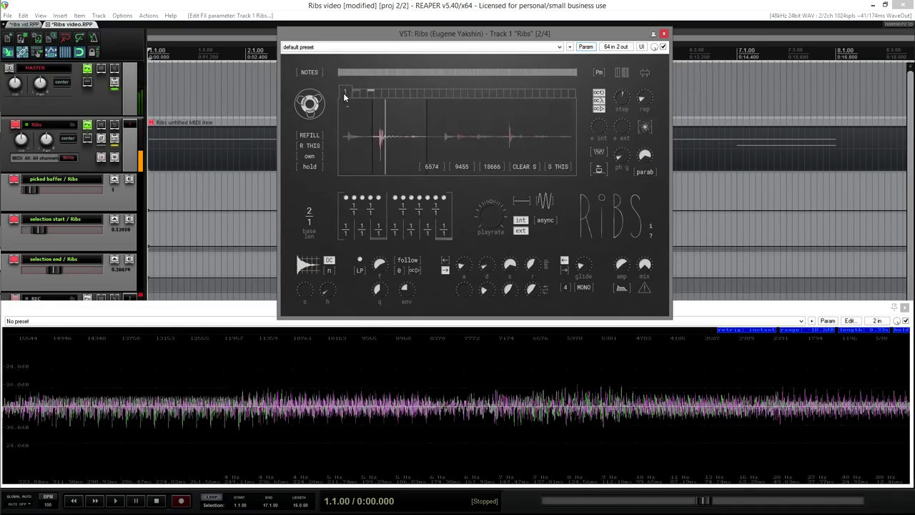
- Pick different buffers, including buffers 1 and 3, while notes are sounding
{"action": "left_click", "coordinate": [345, 92]}
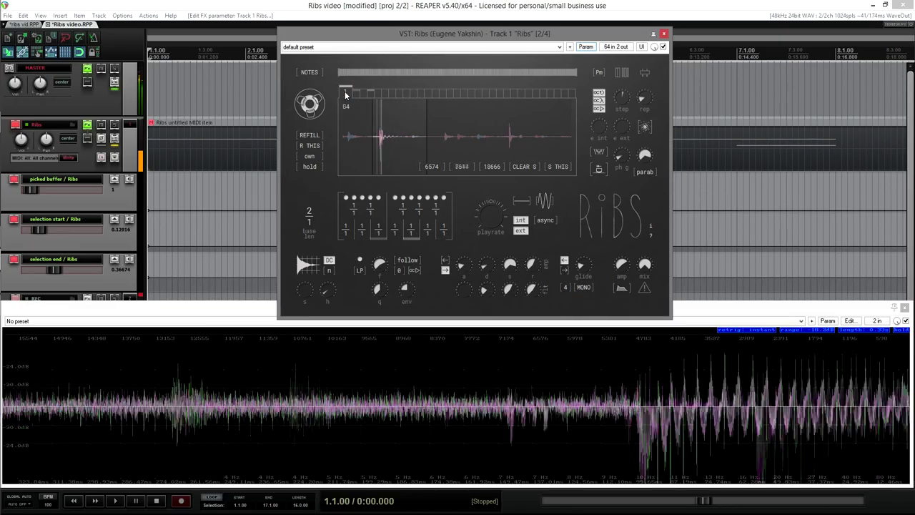
{"action": "left_click", "coordinate": [380, 92]}
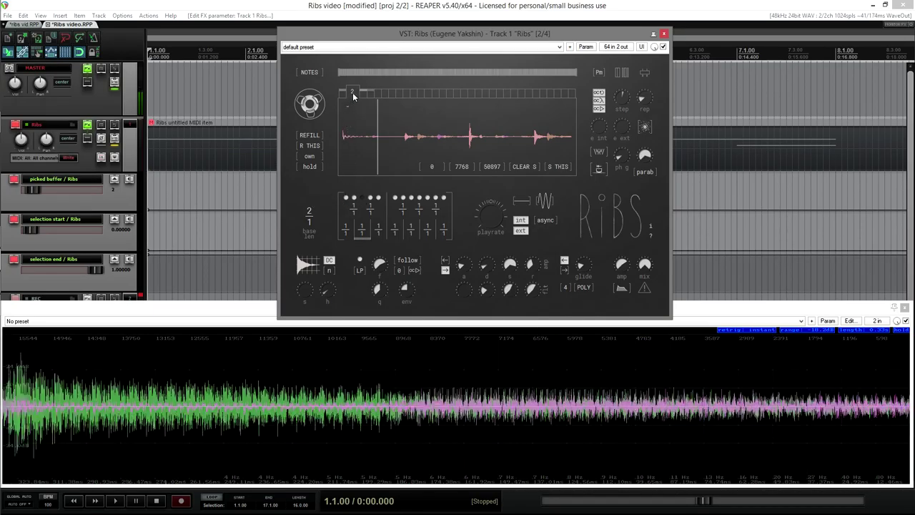
{"action": "left_click", "coordinate": [366, 91]}
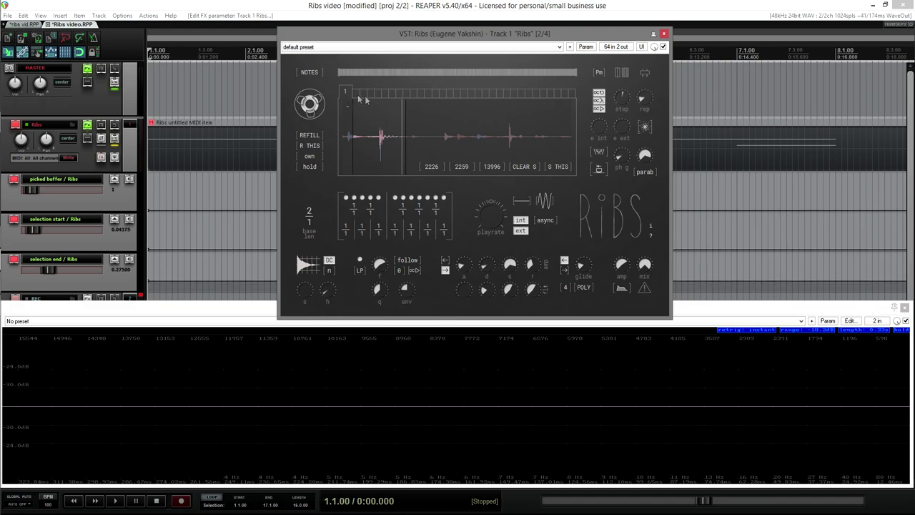
- Toggle the selection scope between S THIS and S ALL
{"action": "left_click", "coordinate": [558, 166]}
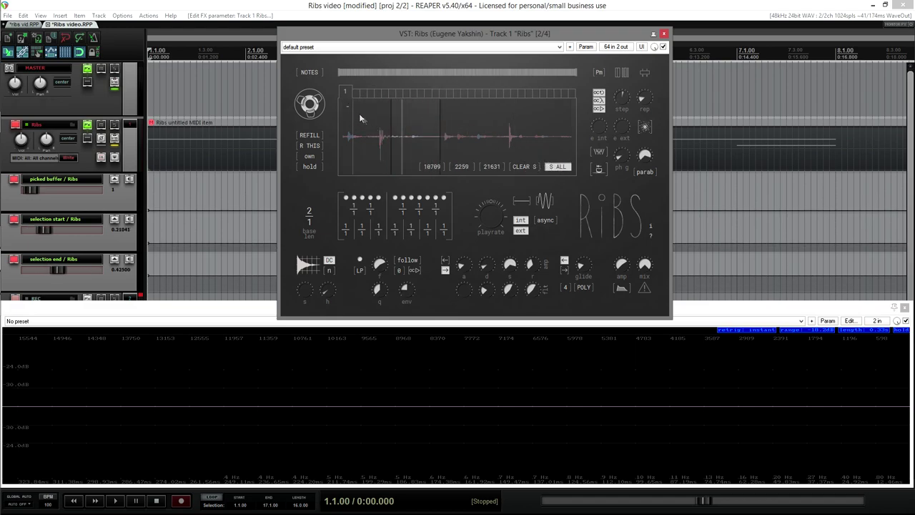
{"action": "left_click", "coordinate": [551, 168]}
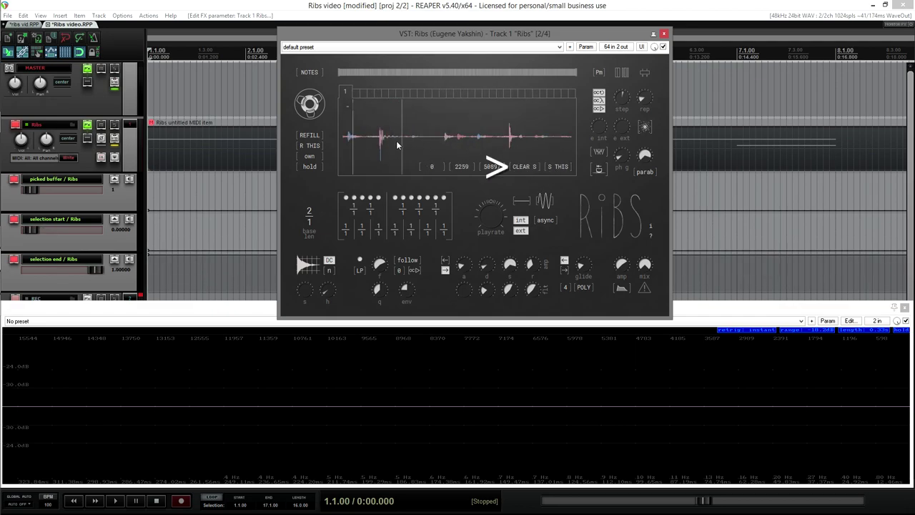
{"action": "left_click", "coordinate": [556, 167]}
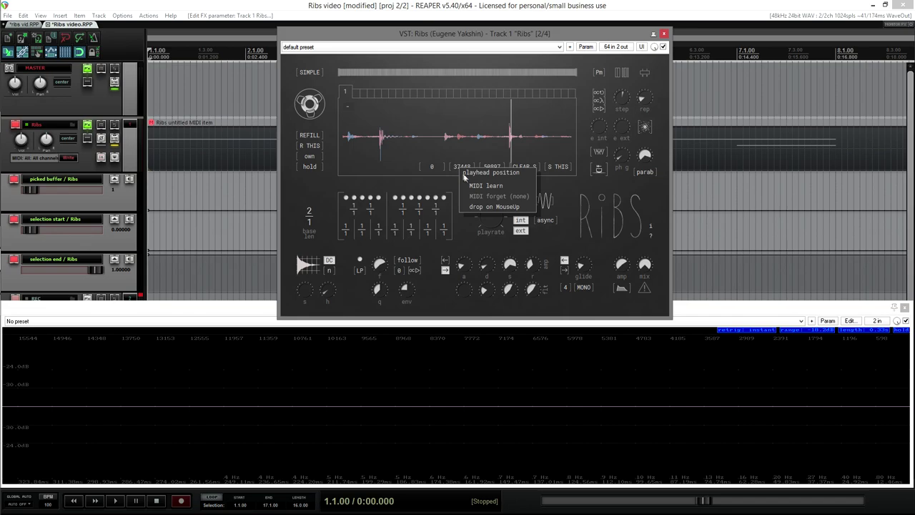
- Show the playhead position options and move the playhead to several early and late points of buffer 1 in SIMPLE mode
{"action": "left_click", "coordinate": [465, 173]}
{"action": "left_click", "coordinate": [387, 135]}
{"action": "left_click", "coordinate": [526, 140]}
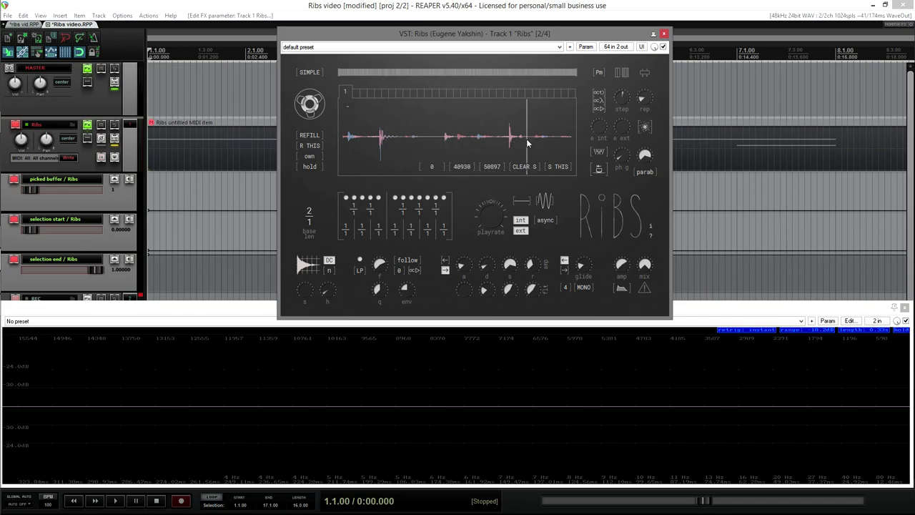
{"action": "left_click", "coordinate": [519, 139]}
{"action": "left_click", "coordinate": [406, 136]}
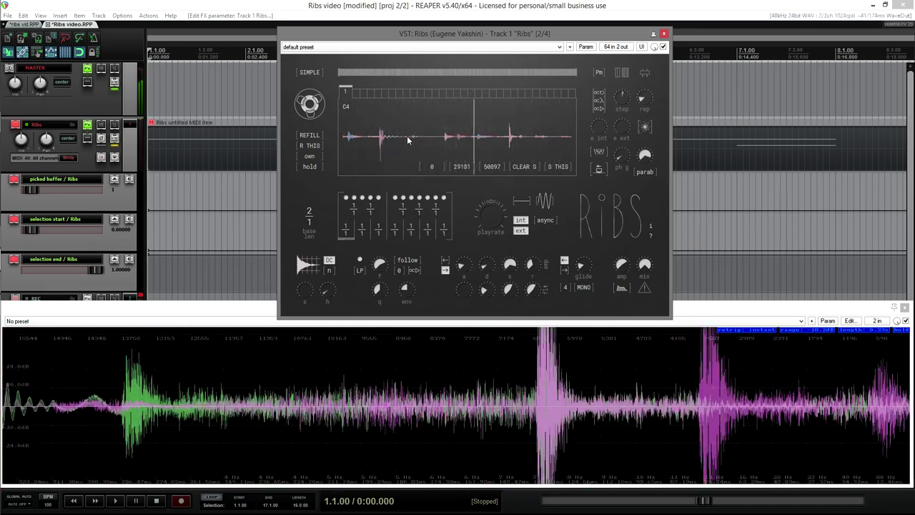
{"action": "left_click", "coordinate": [381, 135]}
{"action": "left_click", "coordinate": [491, 138]}
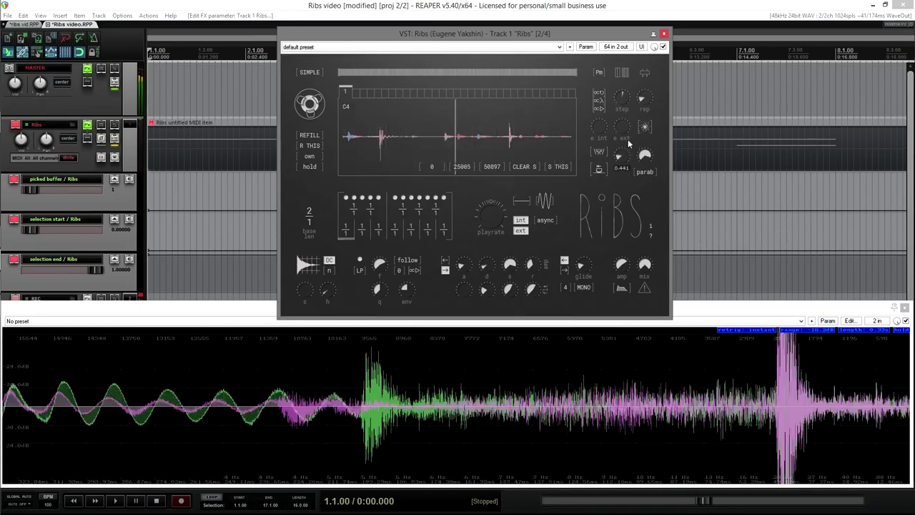
- Reposition the playhead near the start of buffer 1, and raise and then lower the phase glide (ph g)
{"action": "left_click", "coordinate": [408, 141]}
{"action": "left_click", "coordinate": [409, 141]}
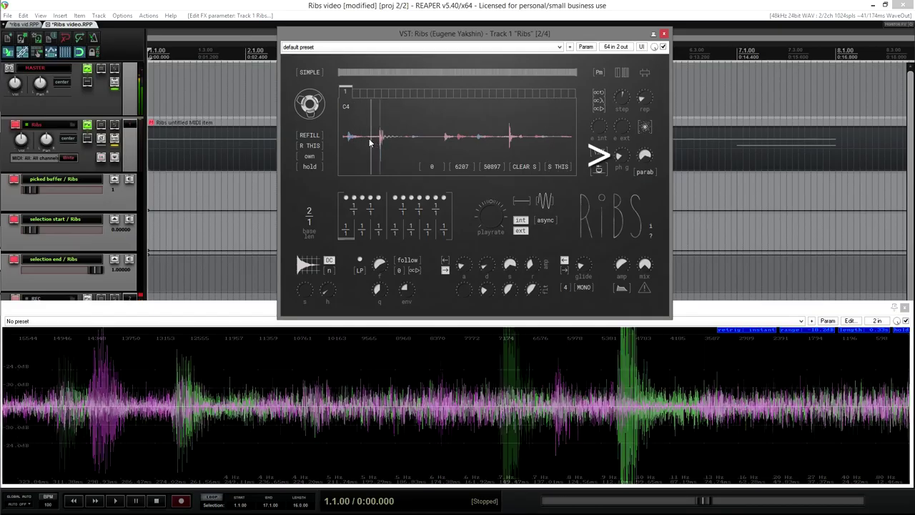
{"action": "left_click_drag", "start_coordinate": [618, 155], "coordinate": [621, 132]}
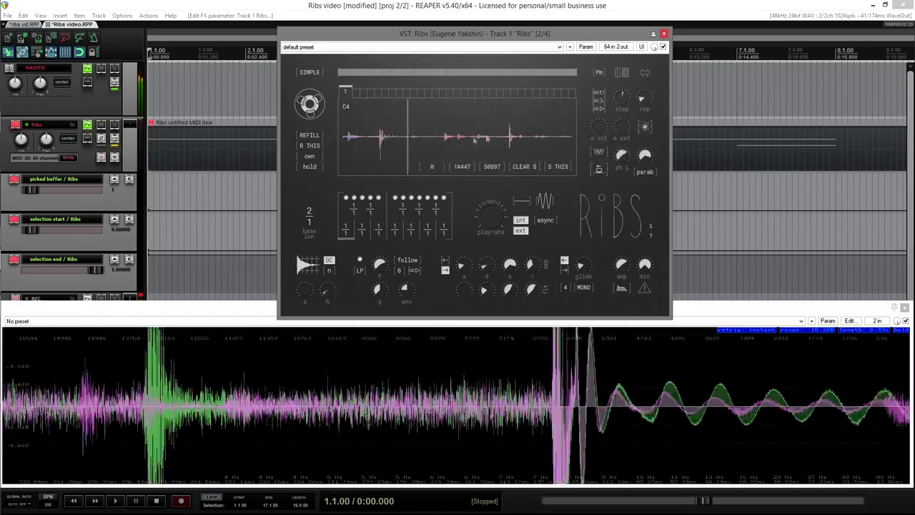
{"action": "left_click_drag", "start_coordinate": [626, 155], "coordinate": [618, 196]}
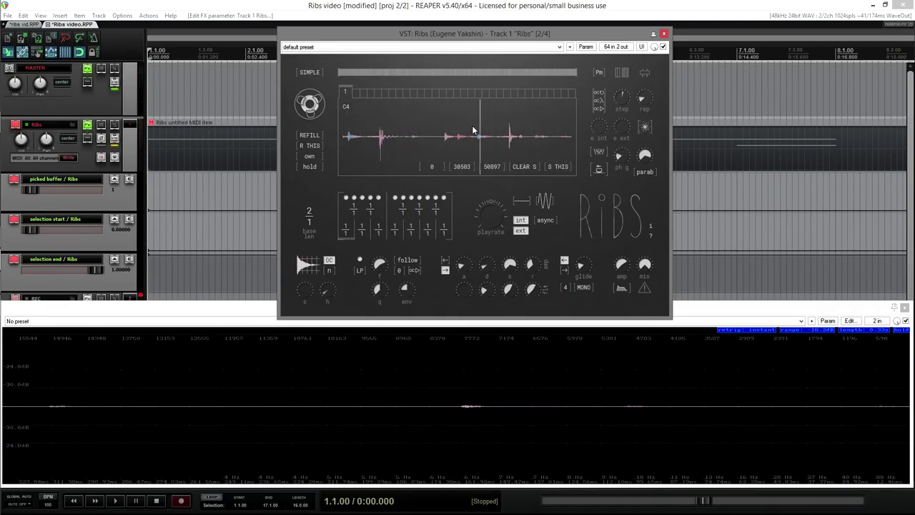
- Switch the playback mode from SIMPLE to NOTES and move the playhead between early and late points of buffer 1
{"action": "left_click", "coordinate": [309, 72]}
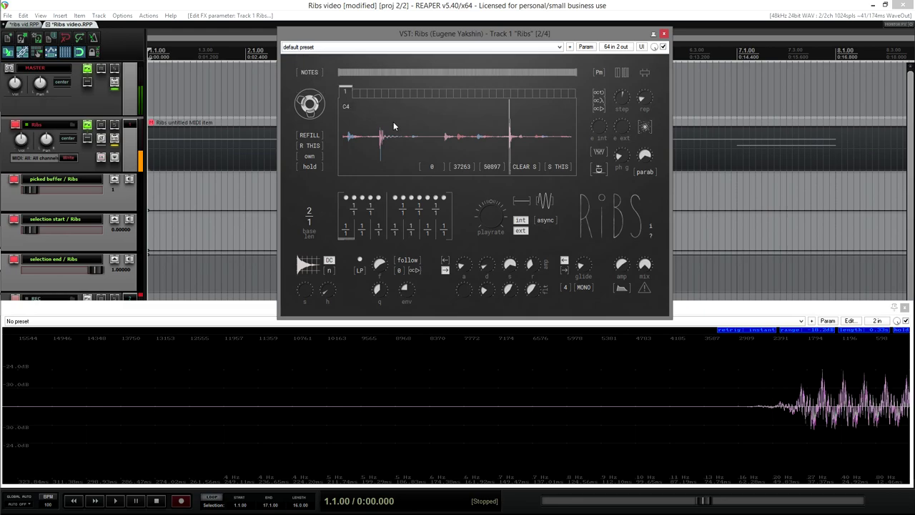
{"action": "left_click", "coordinate": [407, 143]}
{"action": "left_click", "coordinate": [546, 144]}
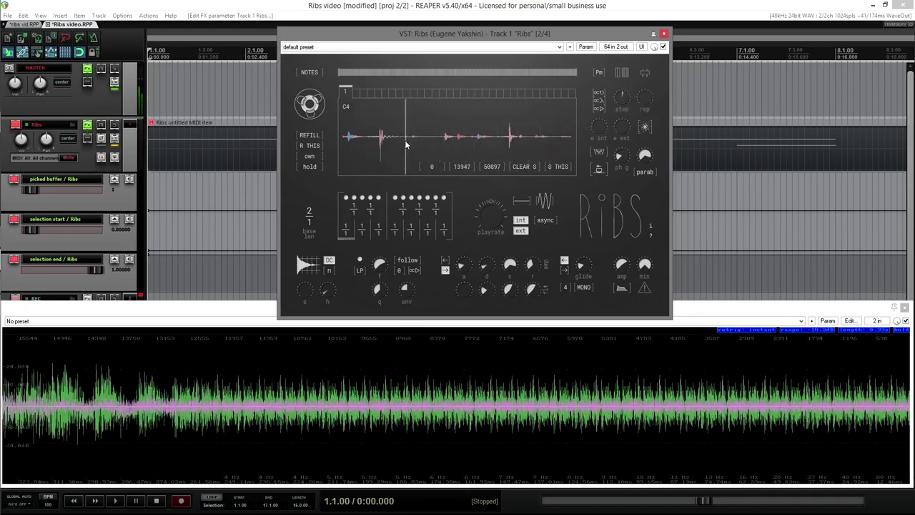
{"action": "left_click", "coordinate": [530, 141]}
{"action": "left_click", "coordinate": [529, 145]}
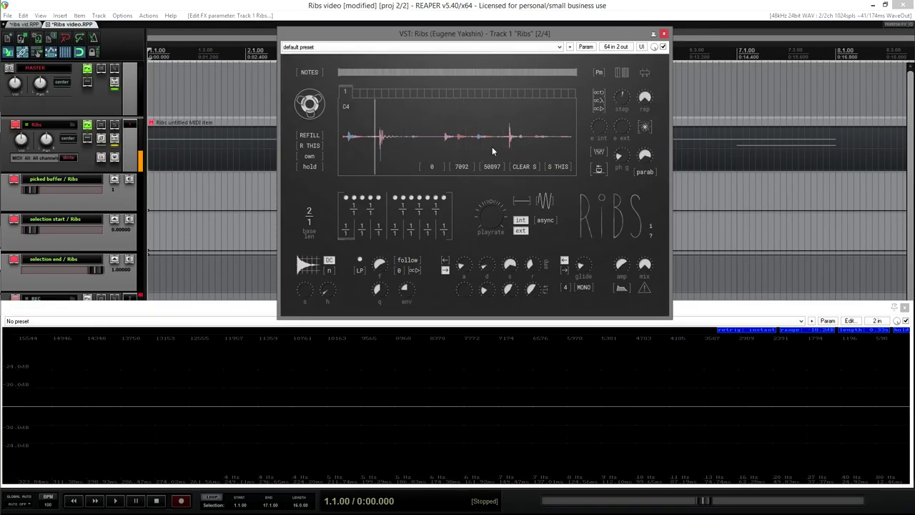
- Move the playhead around the waveform in NOTES mode and increase the base length ratio
{"action": "left_click", "coordinate": [400, 135]}
{"action": "left_click", "coordinate": [531, 136]}
{"action": "left_click", "coordinate": [381, 141]}
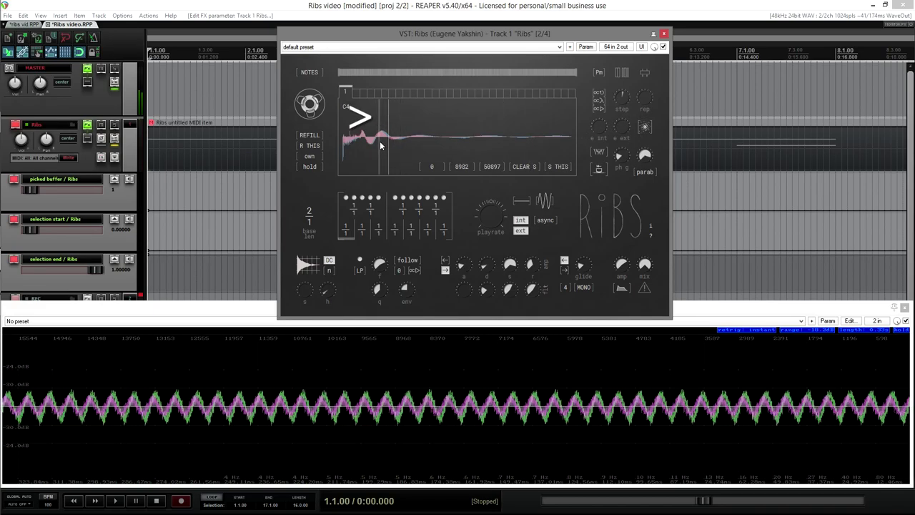
{"action": "mouse_move", "coordinate": [403, 139]}
{"action": "left_mouse_down"}
{"action": "mouse_move", "coordinate": [438, 142]}
{"action": "mouse_move", "coordinate": [385, 150]}
{"action": "mouse_move", "coordinate": [400, 148]}
{"action": "left_mouse_up"}
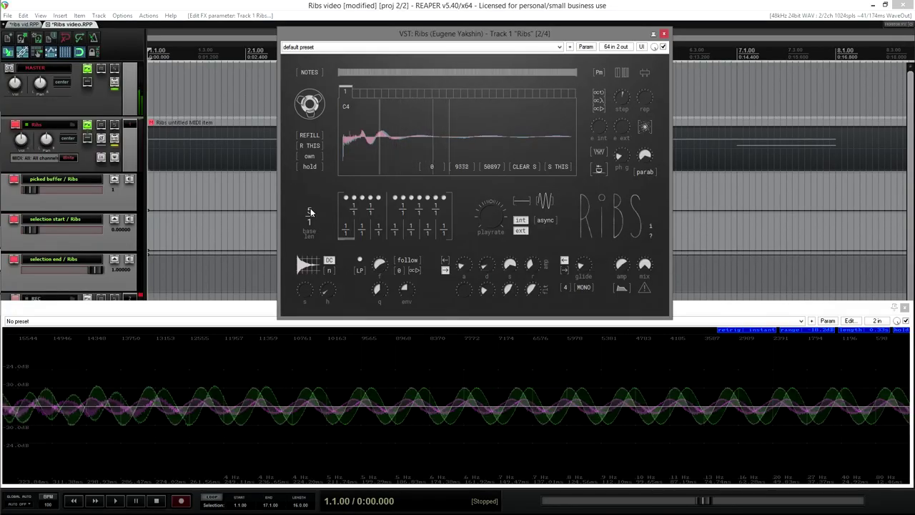
{"action": "scroll", "coordinate": [310, 211], "scroll_direction": "up", "scroll_amount": 1}
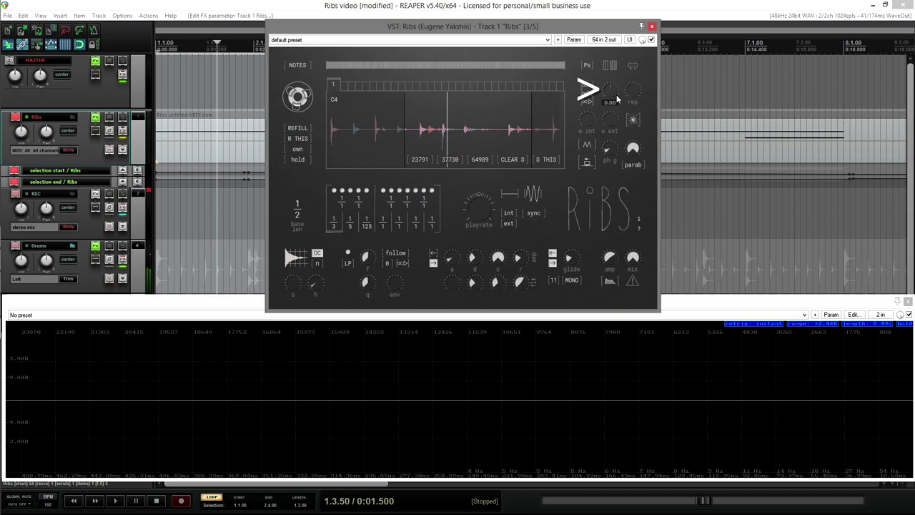
- Play the project and raise the step amount, then adjust the rep amount by ear
{"action": "key", "text": "space"}
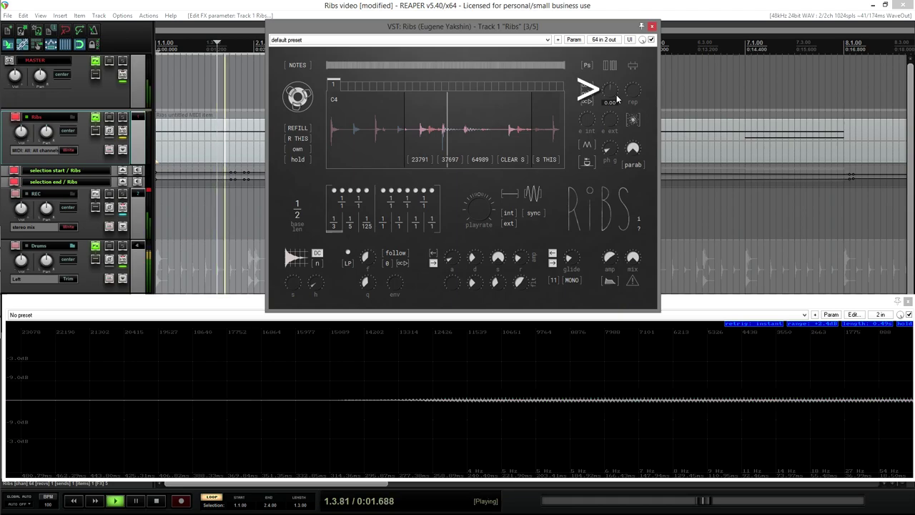
{"action": "left_click_drag", "start_coordinate": [616, 91], "coordinate": [621, 55]}
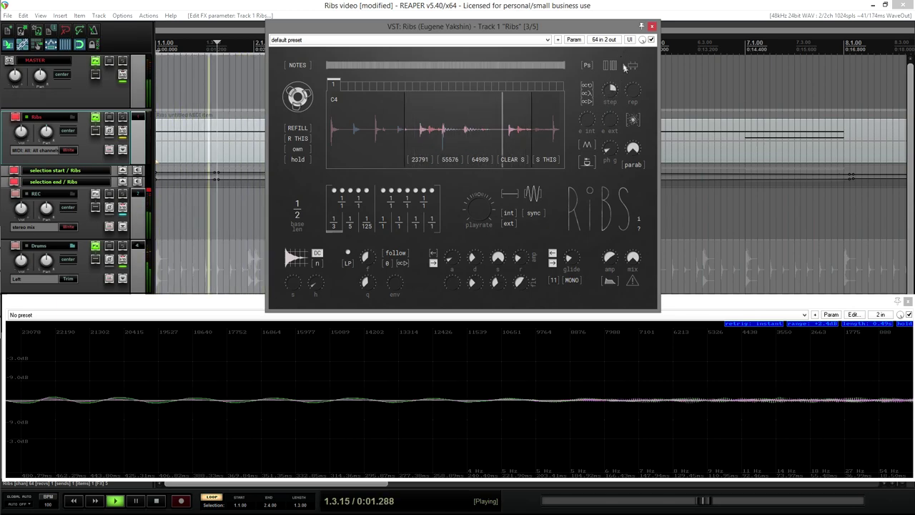
{"action": "left_click_drag", "start_coordinate": [641, 89], "coordinate": [616, 84]}
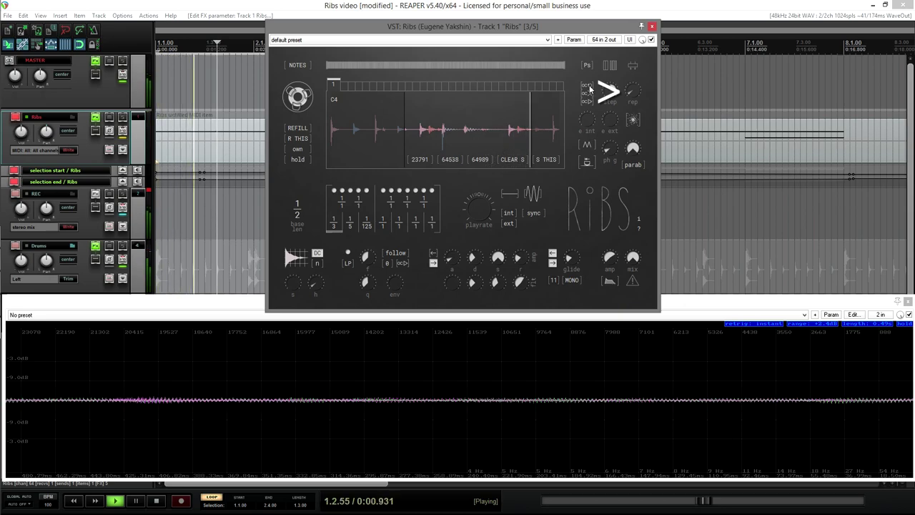
{"action": "mouse_move", "coordinate": [633, 92]}
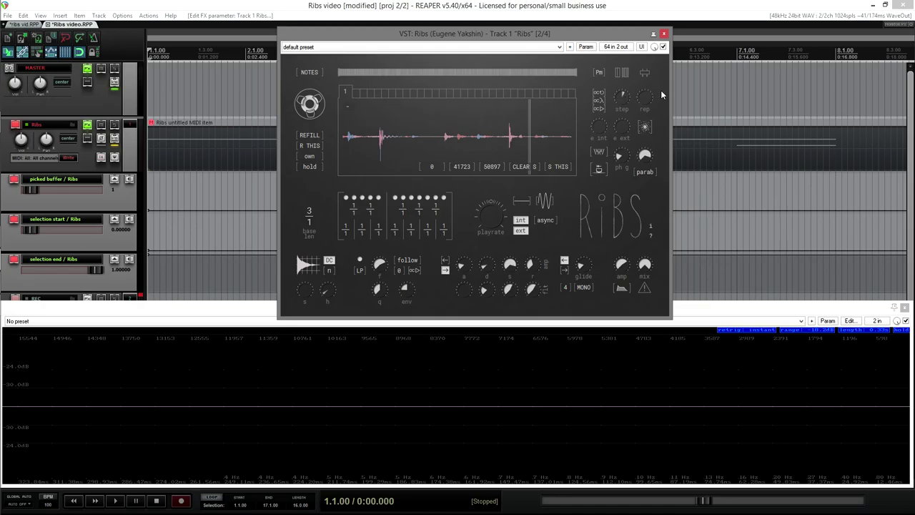
- Enable the three stacked playback options beside the step control while adjusting the rep amount and playrate
{"action": "left_click", "coordinate": [600, 100]}
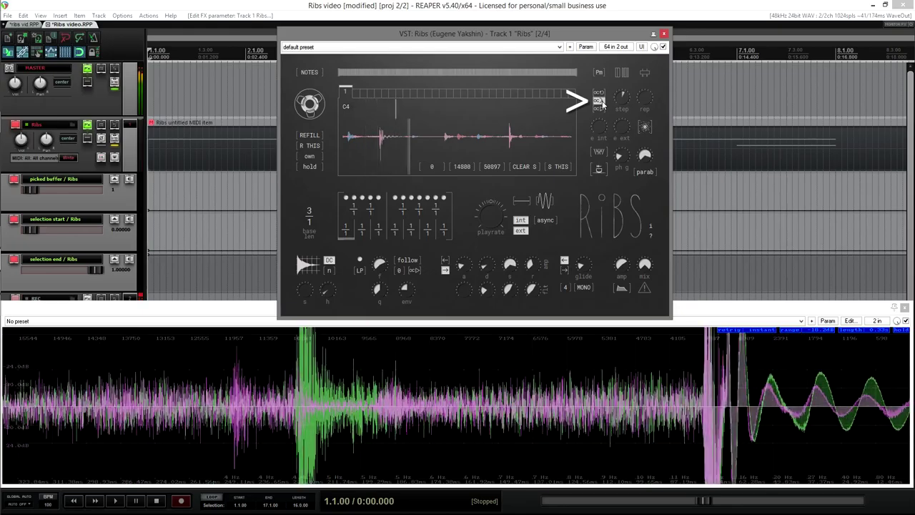
{"action": "left_click_drag", "start_coordinate": [641, 102], "coordinate": [642, 94]}
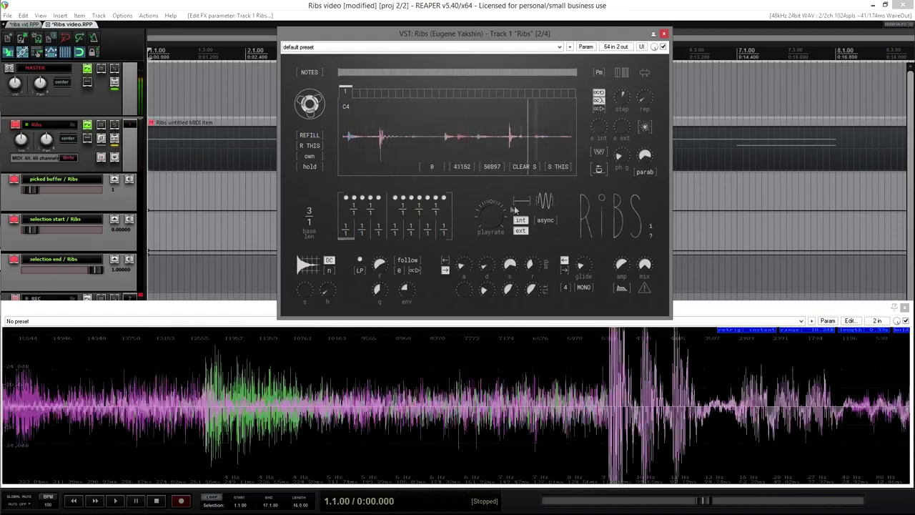
{"action": "left_click_drag", "start_coordinate": [498, 211], "coordinate": [499, 222]}
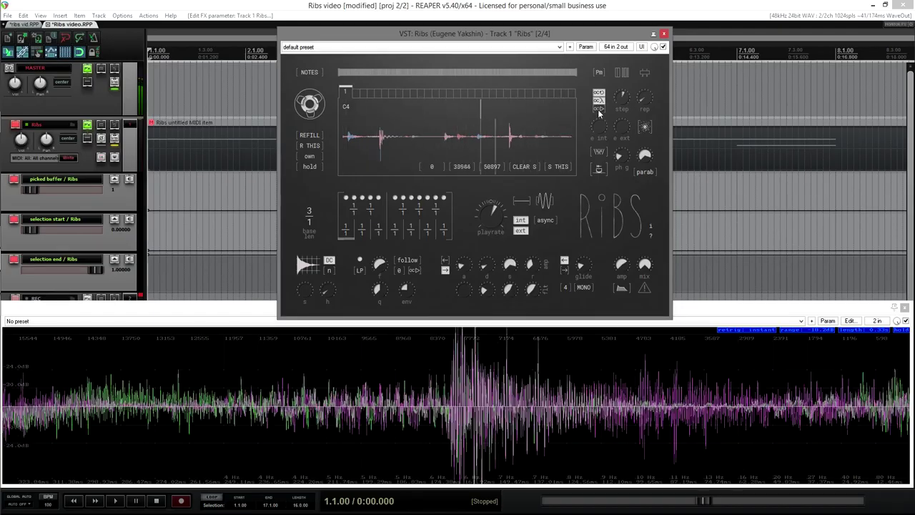
{"action": "mouse_move", "coordinate": [502, 206]}
{"action": "left_mouse_down"}
{"action": "mouse_move", "coordinate": [496, 213]}
{"action": "mouse_move", "coordinate": [502, 179]}
{"action": "mouse_move", "coordinate": [496, 211]}
{"action": "left_mouse_up"}
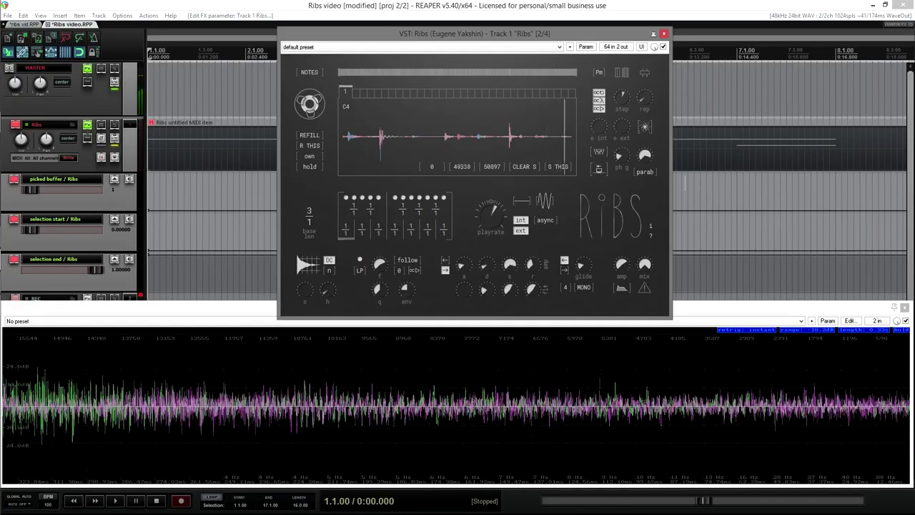
{"action": "mouse_move", "coordinate": [495, 227]}
{"action": "left_mouse_down"}
{"action": "mouse_move", "coordinate": [500, 209]}
{"action": "mouse_move", "coordinate": [494, 241]}
{"action": "mouse_move", "coordinate": [491, 218]}
{"action": "left_mouse_up"}
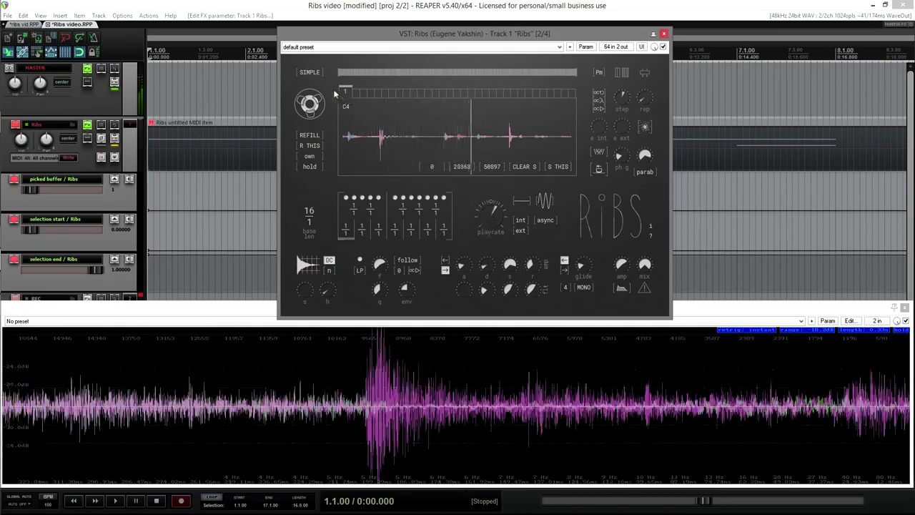
- Switch to NOTES mode, select samples 7948 to 15163 in buffer 1, and adjust the playrate
{"action": "left_click", "coordinate": [315, 74]}
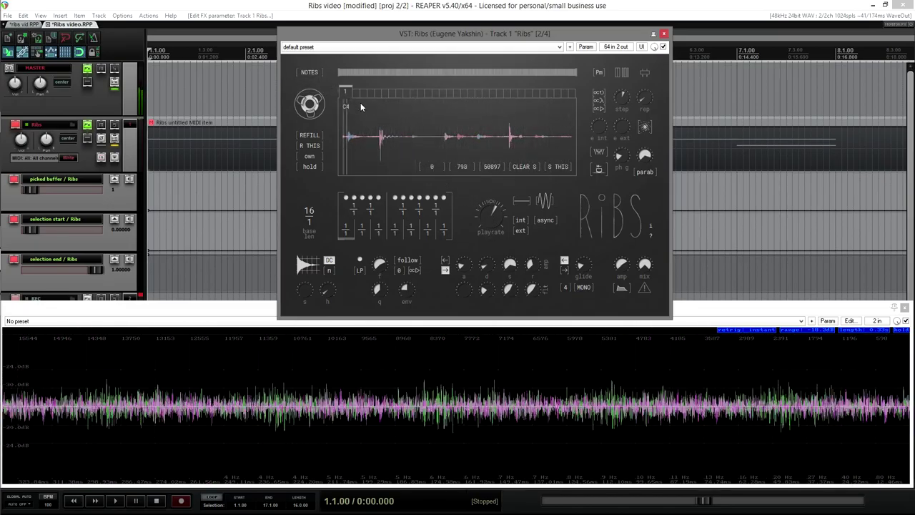
{"action": "left_click", "coordinate": [378, 145]}
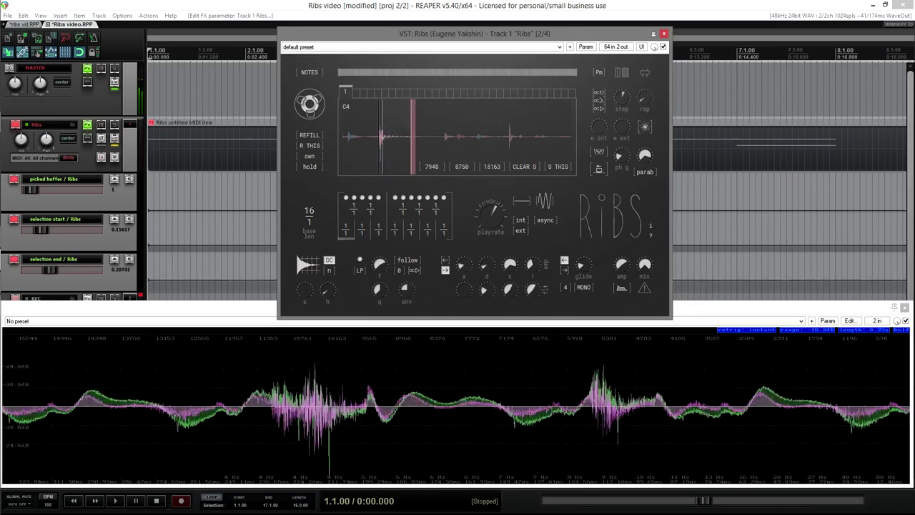
{"action": "mouse_move", "coordinate": [495, 218]}
{"action": "left_mouse_down"}
{"action": "mouse_move", "coordinate": [495, 232]}
{"action": "mouse_move", "coordinate": [500, 194]}
{"action": "mouse_move", "coordinate": [498, 234]}
{"action": "left_mouse_up"}
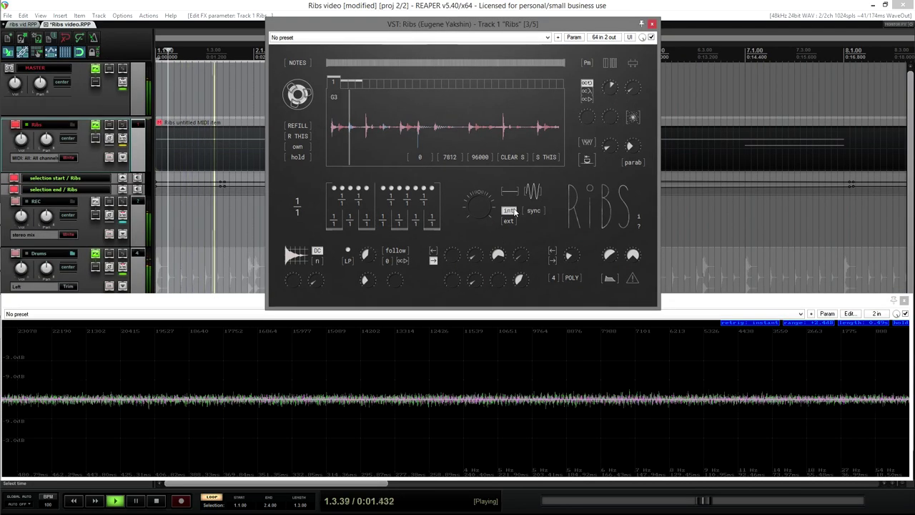
- Change the playrate modulator's shape and rate, and switch its target from int to ext
{"action": "left_click_drag", "start_coordinate": [511, 193], "coordinate": [533, 174]}
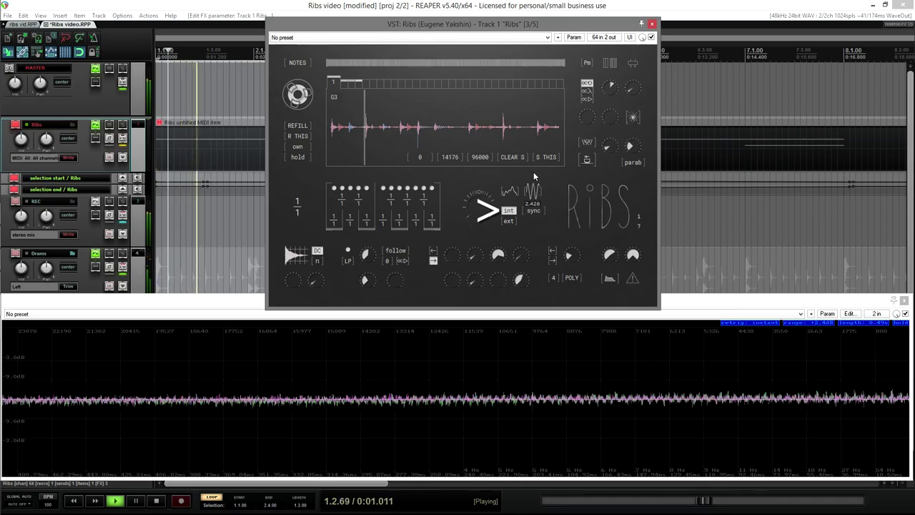
{"action": "left_click", "coordinate": [510, 212]}
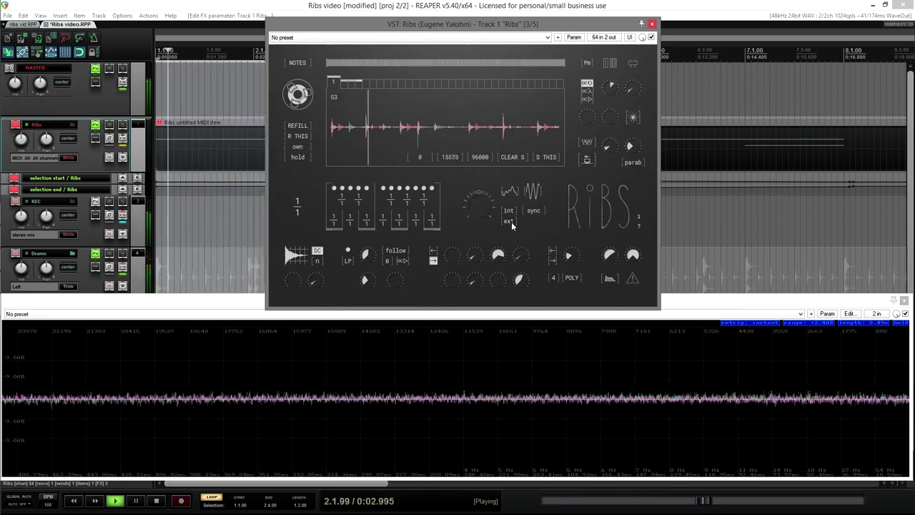
{"action": "left_click_drag", "start_coordinate": [511, 222], "coordinate": [536, 178]}
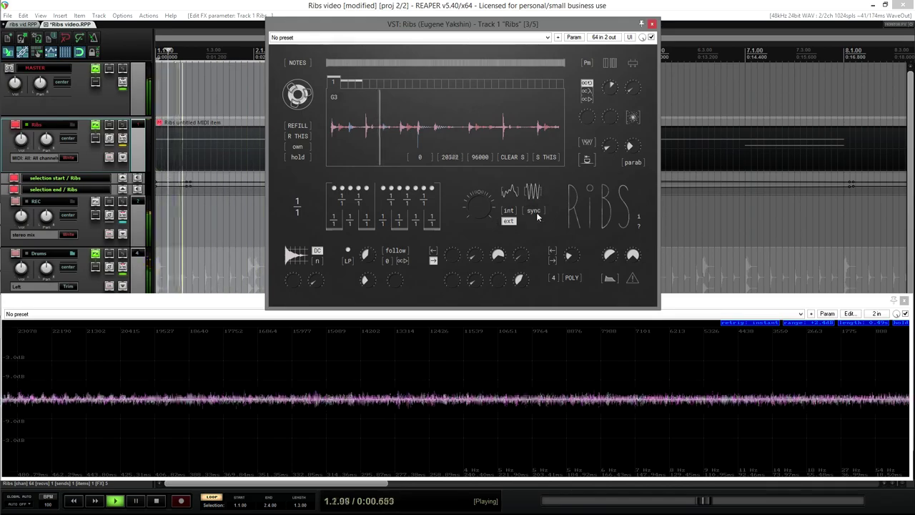
- Toggle the playrate modulator's sync option, and adjust its rate and the playrate
{"action": "left_click", "coordinate": [537, 213]}
{"action": "left_click_drag", "start_coordinate": [533, 193], "coordinate": [531, 222]}
{"action": "left_click_drag", "start_coordinate": [480, 205], "coordinate": [478, 221]}
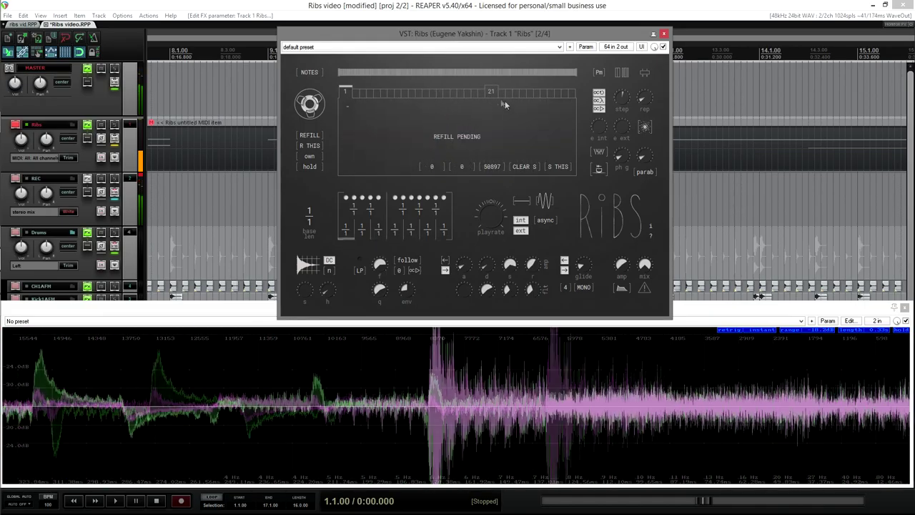
{"action": "mouse_move", "coordinate": [606, 130]}
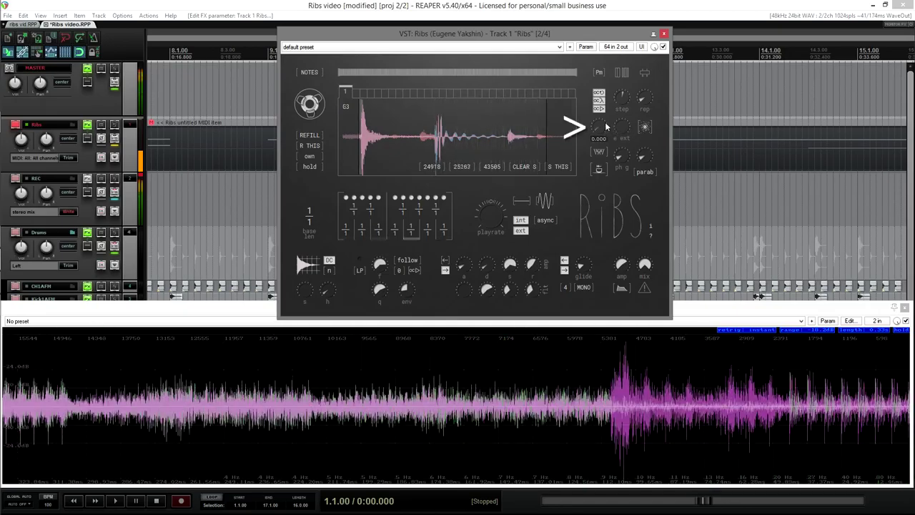
- Adjust the e int and e ext amounts for the playhead movement
{"action": "left_click_drag", "start_coordinate": [605, 130], "coordinate": [628, 115]}
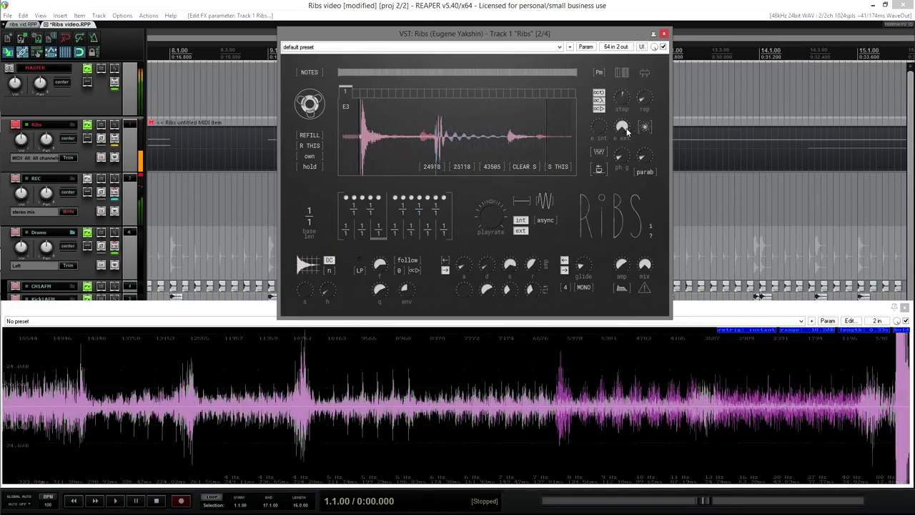
{"action": "left_click_drag", "start_coordinate": [625, 127], "coordinate": [645, 128]}
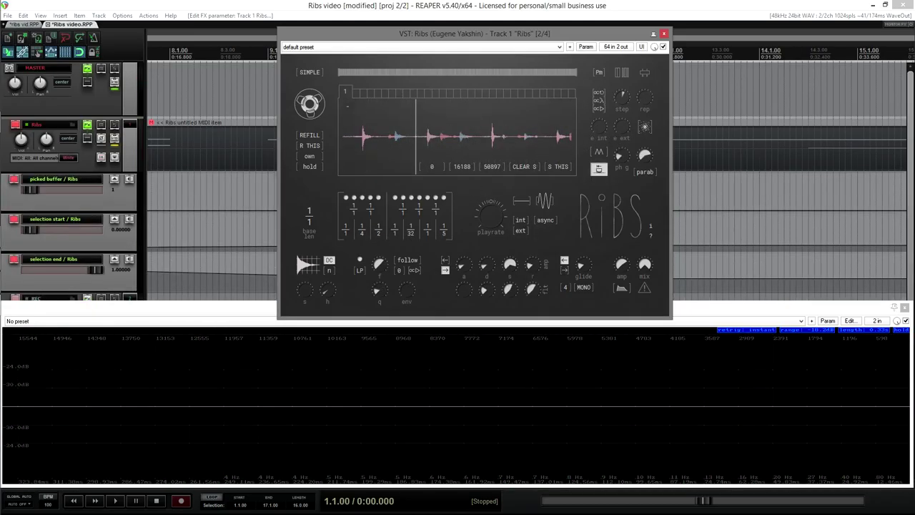
- Start playback of the project and switch the Pm option to Ps
{"action": "key", "text": "space"}
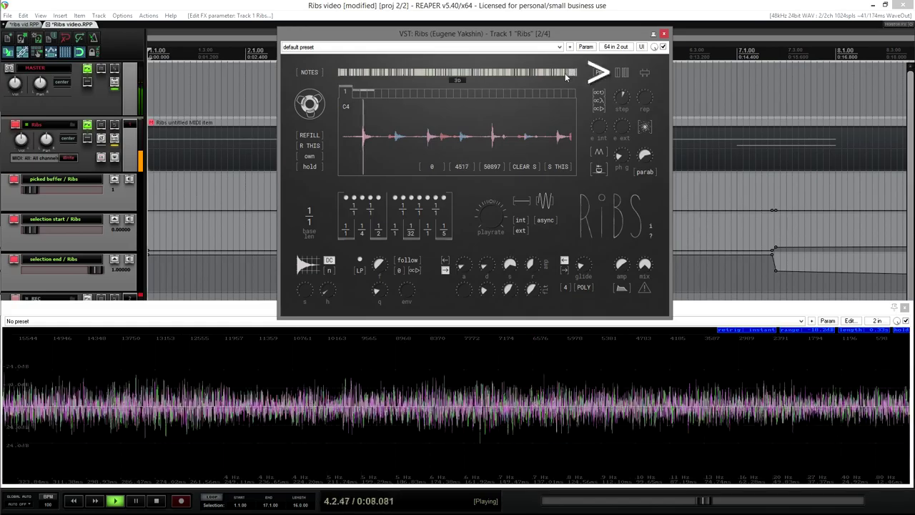
{"action": "left_click", "coordinate": [618, 73]}
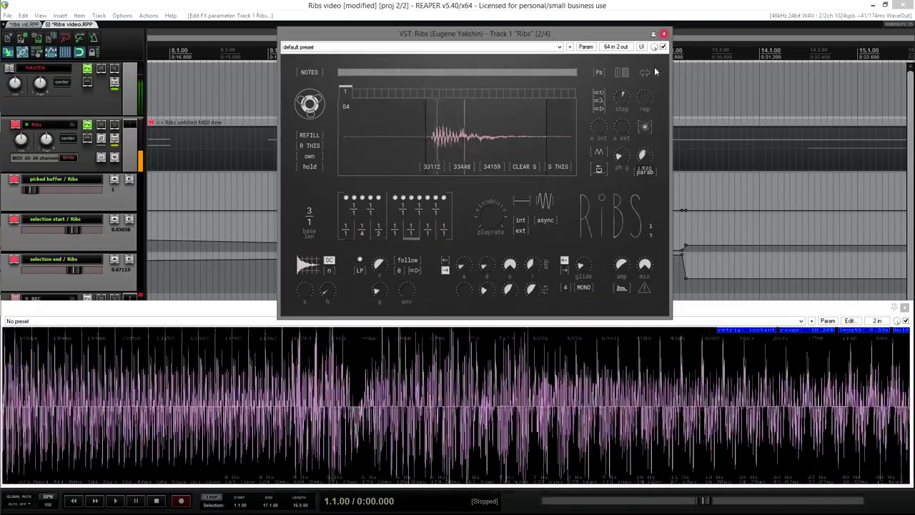
- Try the lin setting of the phase glide curve and return it to parab
{"action": "left_click", "coordinate": [644, 171]}
{"action": "left_click", "coordinate": [644, 174]}
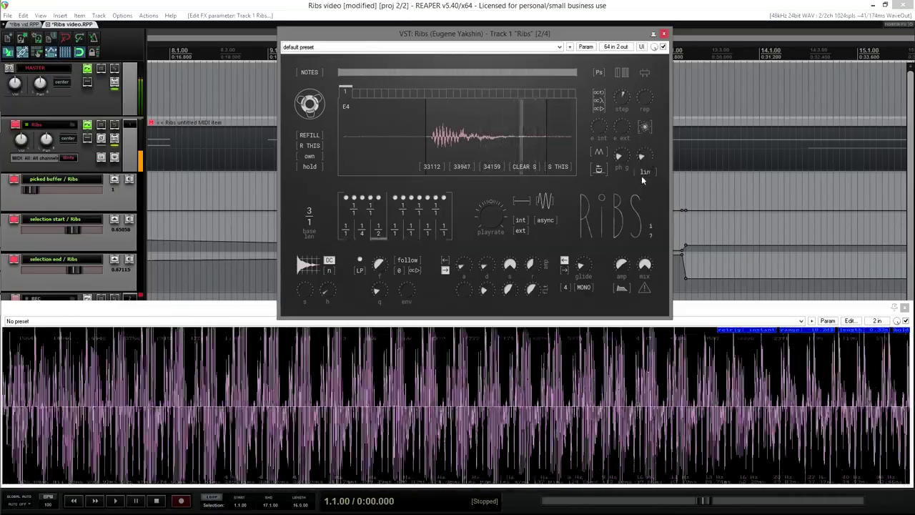
{"action": "left_click", "coordinate": [642, 175]}
{"action": "left_click", "coordinate": [642, 178]}
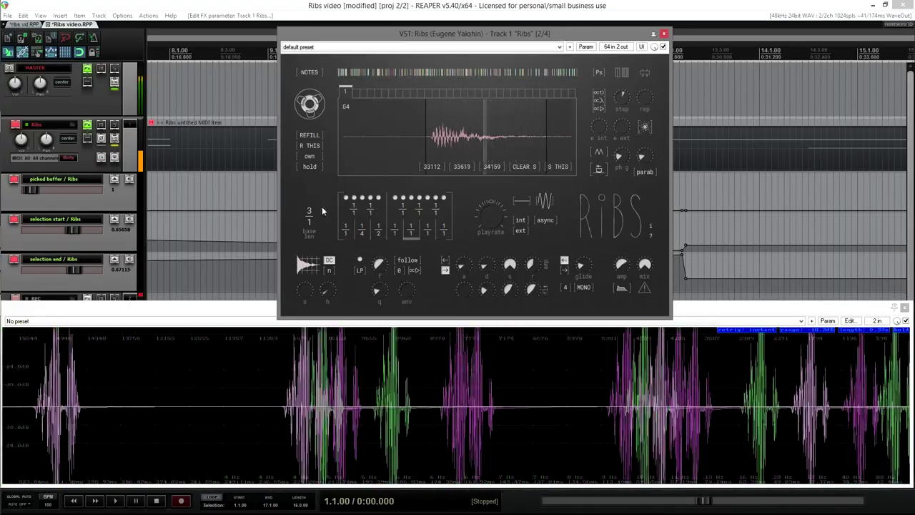
- Set the base length to 1/1, shorten it to 1/8, and lengthen it to 4/1
{"action": "left_click_drag", "start_coordinate": [317, 197], "coordinate": [317, 194]}
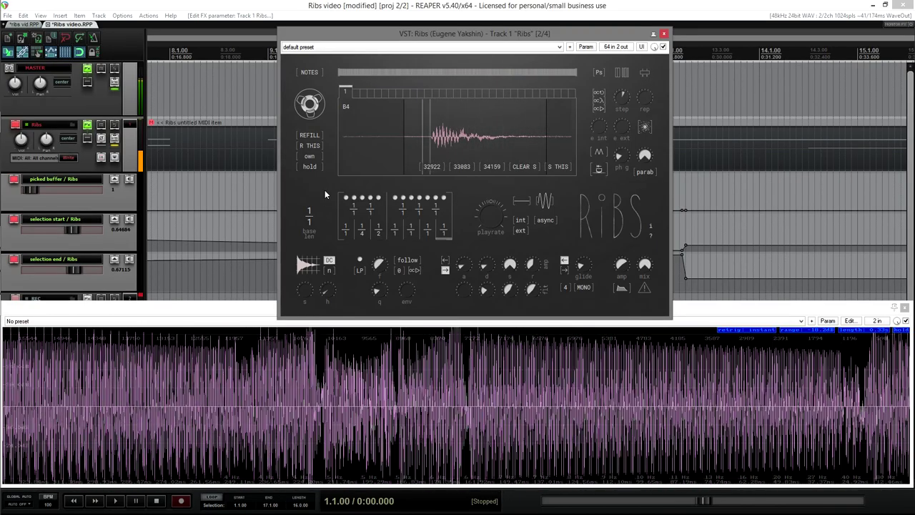
{"action": "scroll", "coordinate": [313, 220], "scroll_direction": "up", "scroll_amount": 2}
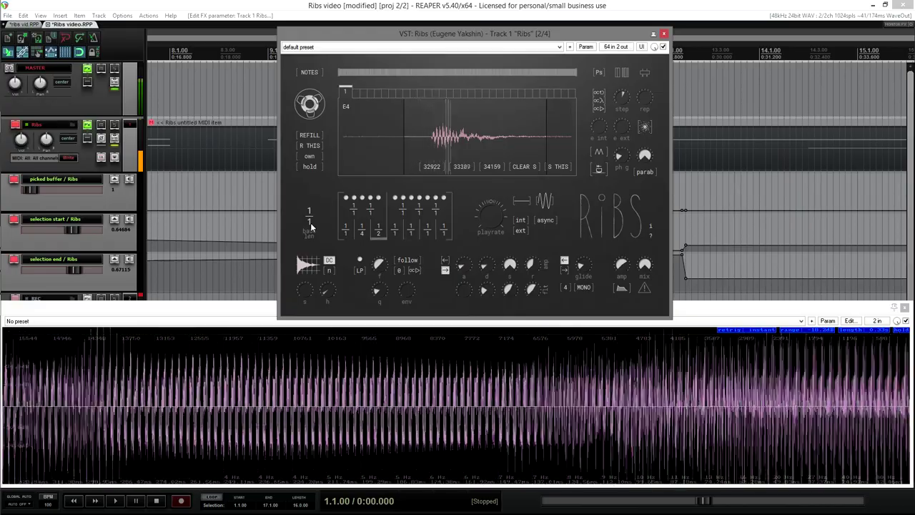
{"action": "scroll", "coordinate": [313, 220], "scroll_direction": "up", "scroll_amount": 2}
{"action": "scroll", "coordinate": [316, 203], "scroll_direction": "up", "scroll_amount": 7}
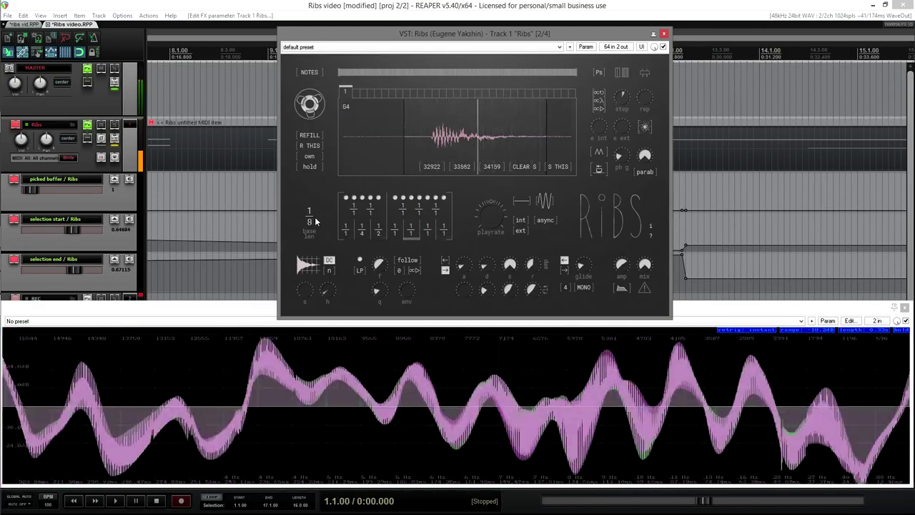
{"action": "scroll", "coordinate": [314, 216], "scroll_direction": "down", "scroll_amount": 11}
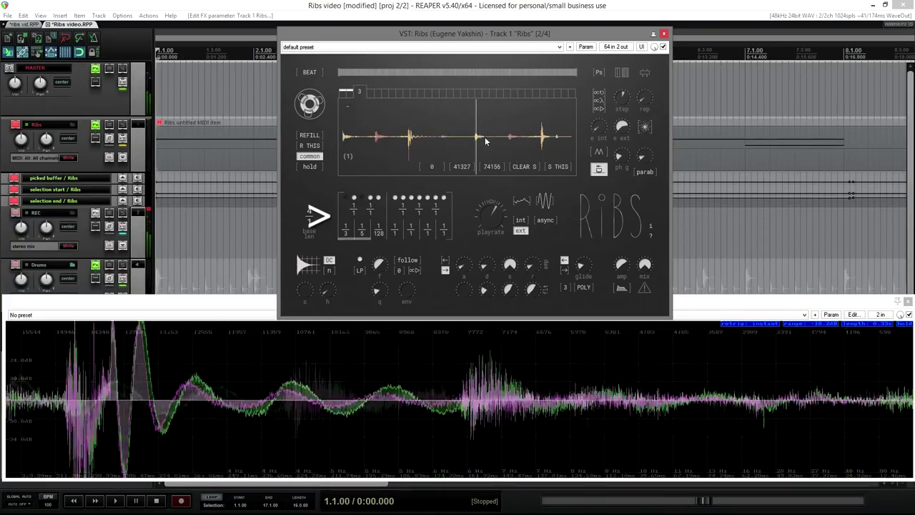
- Move the selection start in buffer 3 to sample 27048 and set the third length fraction to 1/8 and 1/125
{"action": "left_click", "coordinate": [372, 140]}
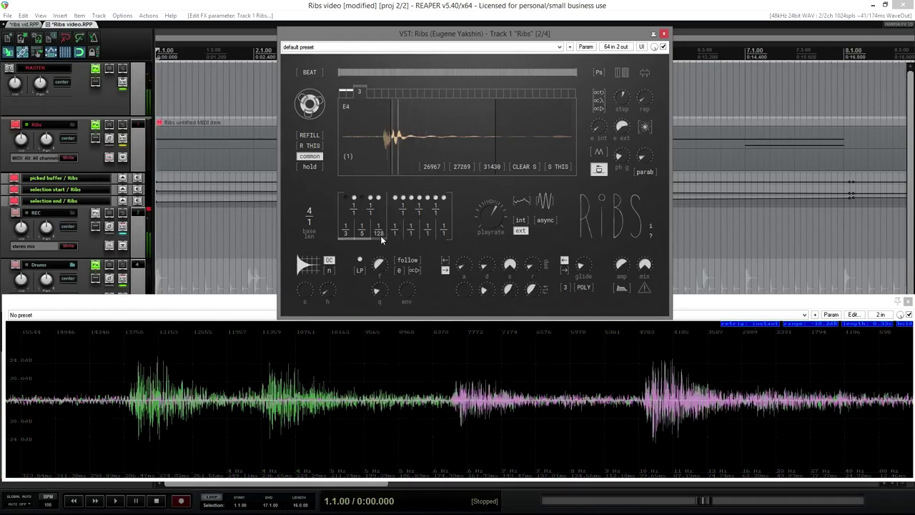
{"action": "double_click", "coordinate": [381, 235]}
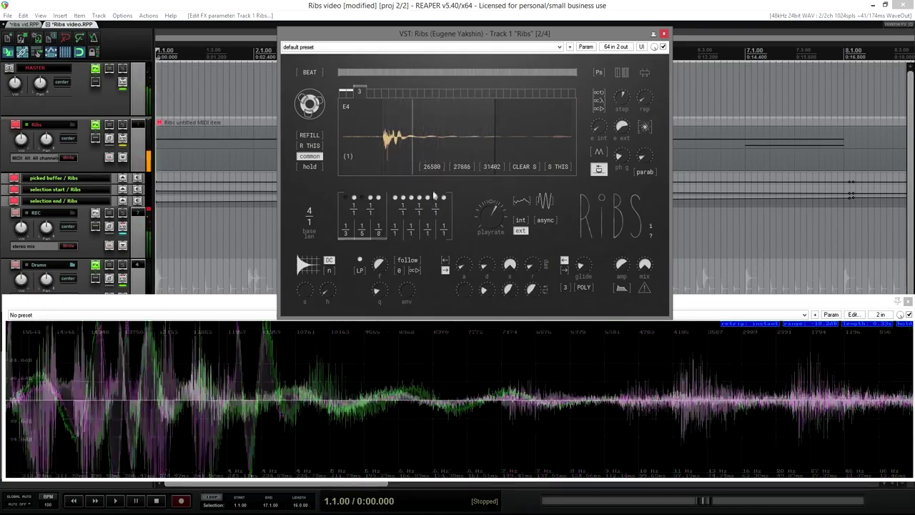
{"action": "left_click_drag", "start_coordinate": [385, 141], "coordinate": [393, 136]}
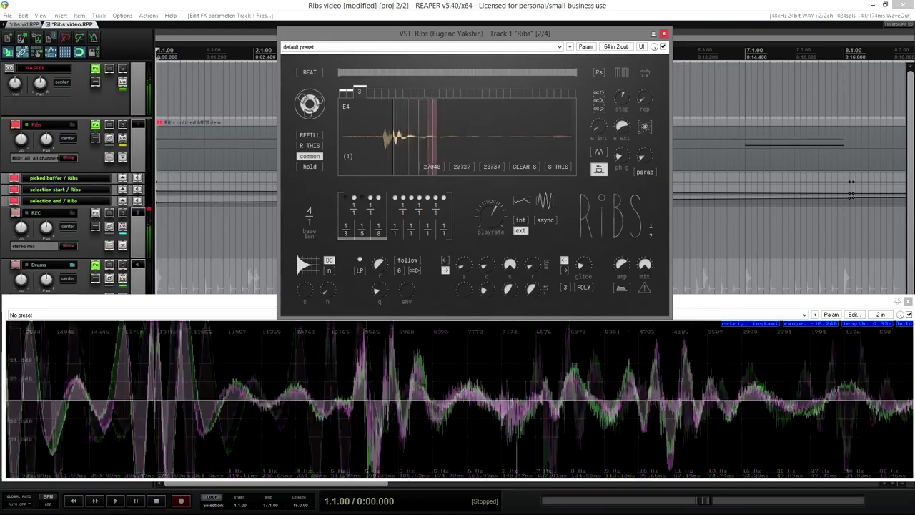
{"action": "scroll", "coordinate": [380, 234], "scroll_direction": "up", "scroll_amount": 5}
{"action": "scroll", "coordinate": [380, 234], "scroll_direction": "up", "scroll_amount": 2}
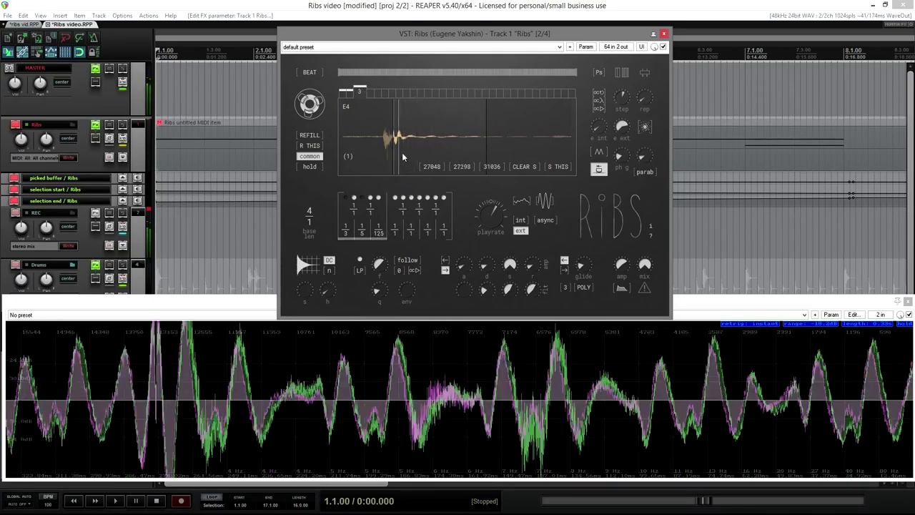
{"action": "mouse_move", "coordinate": [404, 159]}
{"action": "left_mouse_down"}
{"action": "mouse_move", "coordinate": [391, 158]}
{"action": "mouse_move", "coordinate": [415, 146]}
{"action": "mouse_move", "coordinate": [397, 146]}
{"action": "left_mouse_up"}
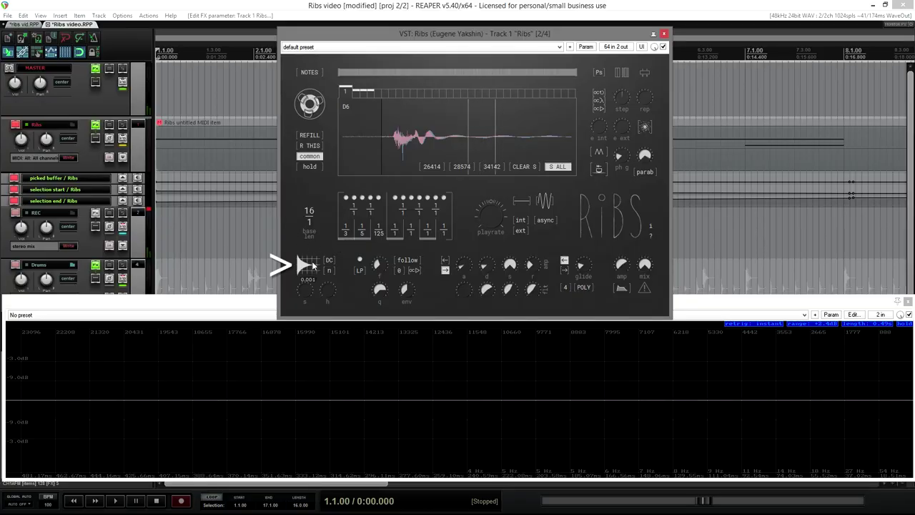
- Reshape the grain window's decay and shorten the base length to 1/16
{"action": "left_click_drag", "start_coordinate": [315, 250], "coordinate": [320, 234]}
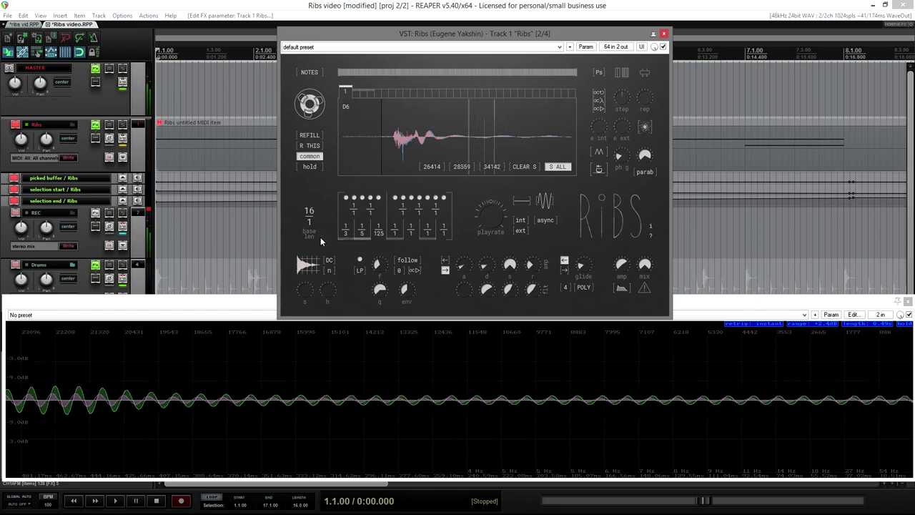
{"action": "left_click_drag", "start_coordinate": [308, 263], "coordinate": [312, 255]}
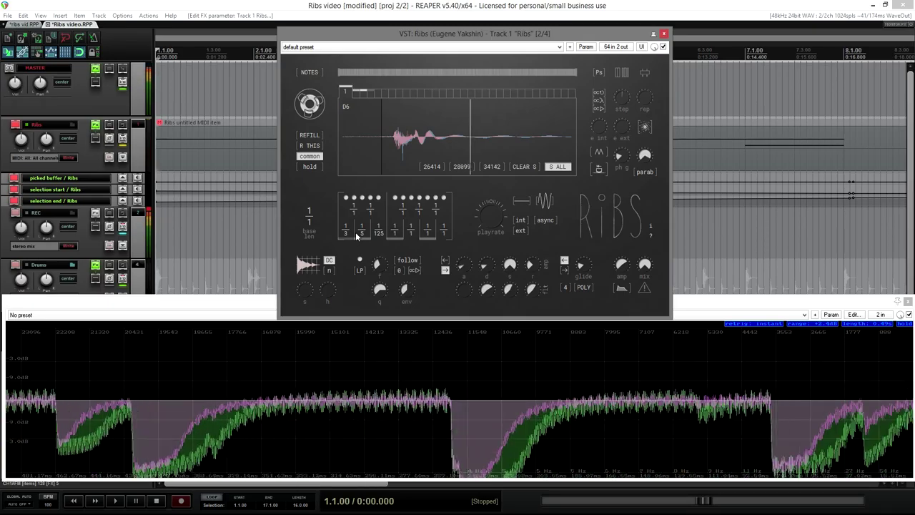
{"action": "left_click_drag", "start_coordinate": [313, 229], "coordinate": [318, 206]}
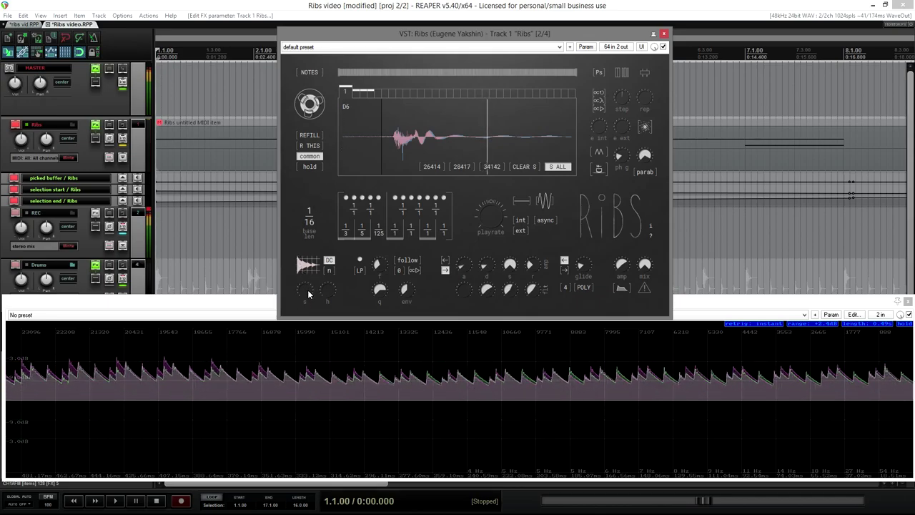
- Adjust the h and s amounts beneath the grain window shape
{"action": "left_click_drag", "start_coordinate": [320, 295], "coordinate": [336, 204]}
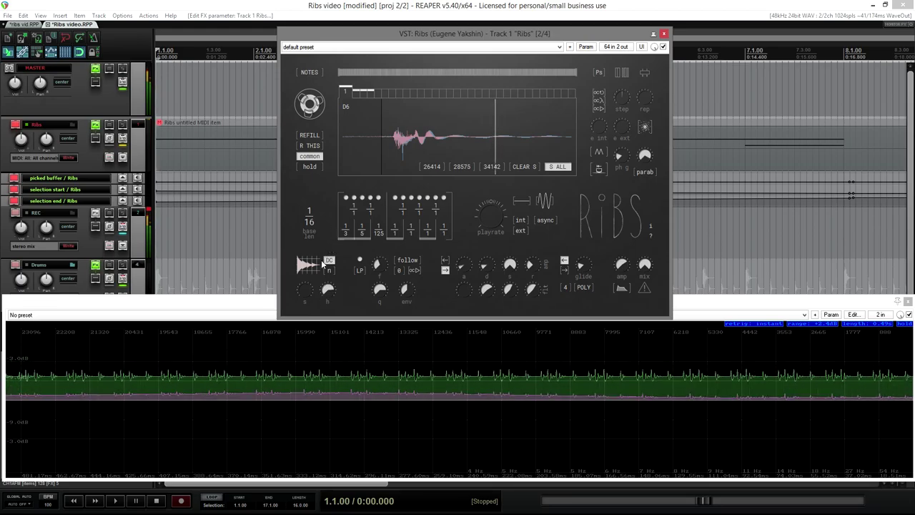
{"action": "left_click_drag", "start_coordinate": [307, 298], "coordinate": [329, 342]}
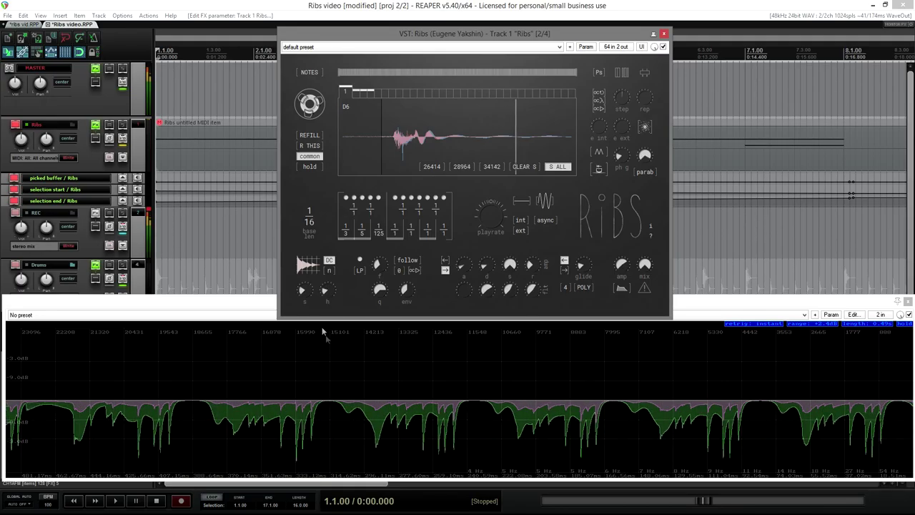
{"action": "mouse_move", "coordinate": [306, 289]}
{"action": "left_mouse_down"}
{"action": "mouse_move", "coordinate": [324, 292]}
{"action": "mouse_move", "coordinate": [305, 289]}
{"action": "mouse_move", "coordinate": [306, 273]}
{"action": "left_mouse_up"}
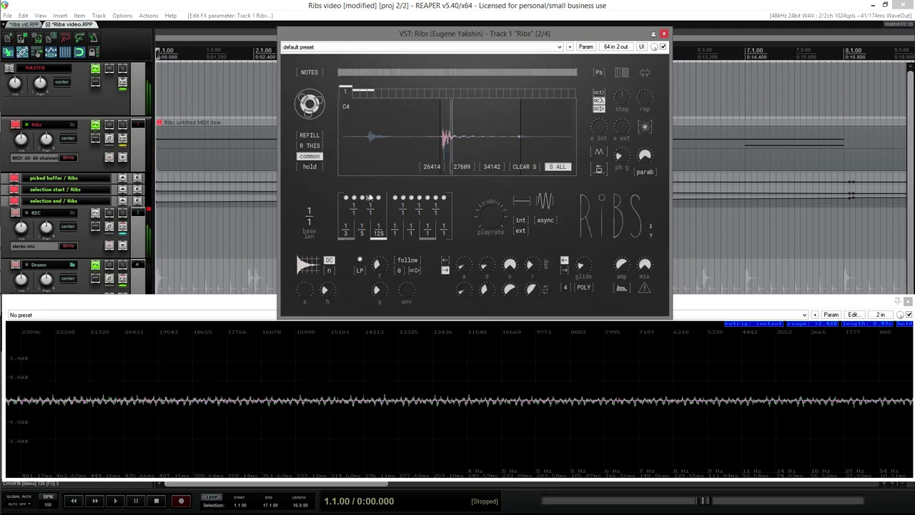
- Enable follow on the LP filter and change the follow value to 5 and 2
{"action": "left_click", "coordinate": [379, 265]}
{"action": "left_click", "coordinate": [409, 262]}
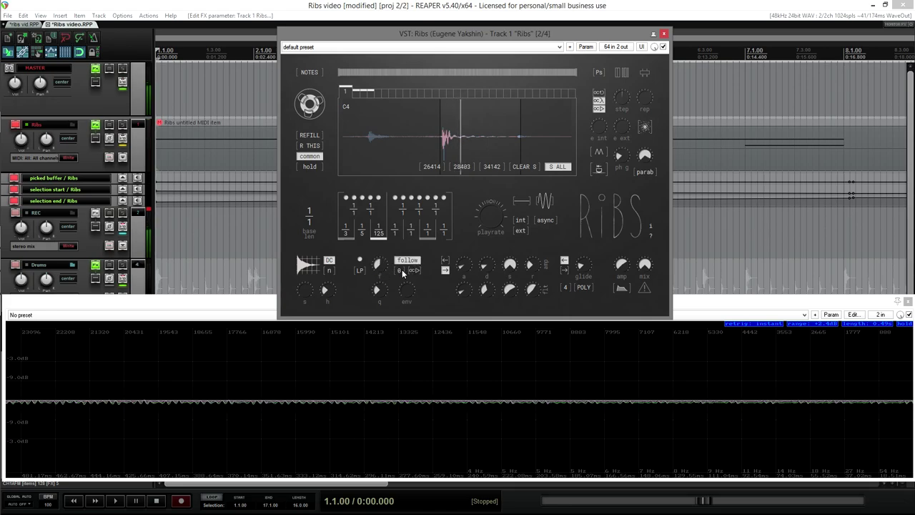
{"action": "left_click", "coordinate": [401, 270]}
{"action": "left_click", "coordinate": [401, 270]}
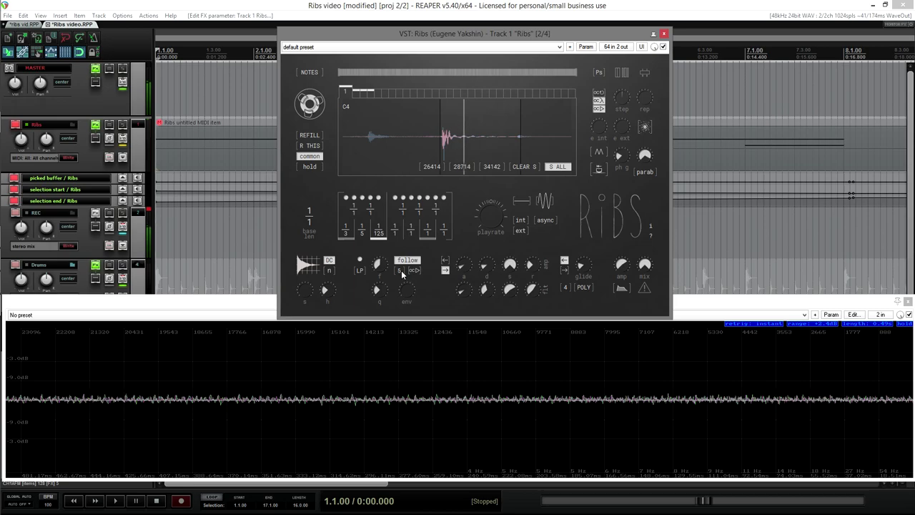
{"action": "scroll", "coordinate": [402, 274], "scroll_direction": "up", "scroll_amount": 1}
- Raise the LP filter's q to maximum and adjust its env amount
{"action": "left_click_drag", "start_coordinate": [379, 291], "coordinate": [383, 232]}
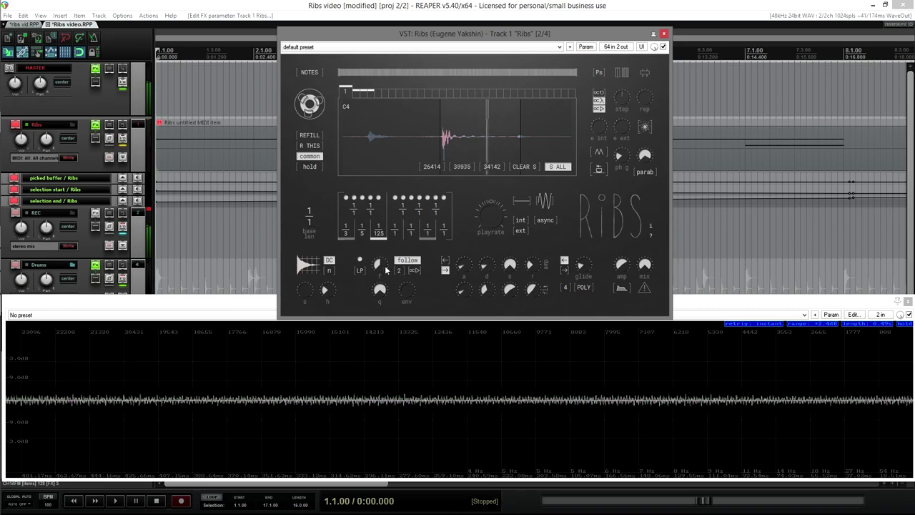
{"action": "left_click_drag", "start_coordinate": [411, 292], "coordinate": [409, 298]}
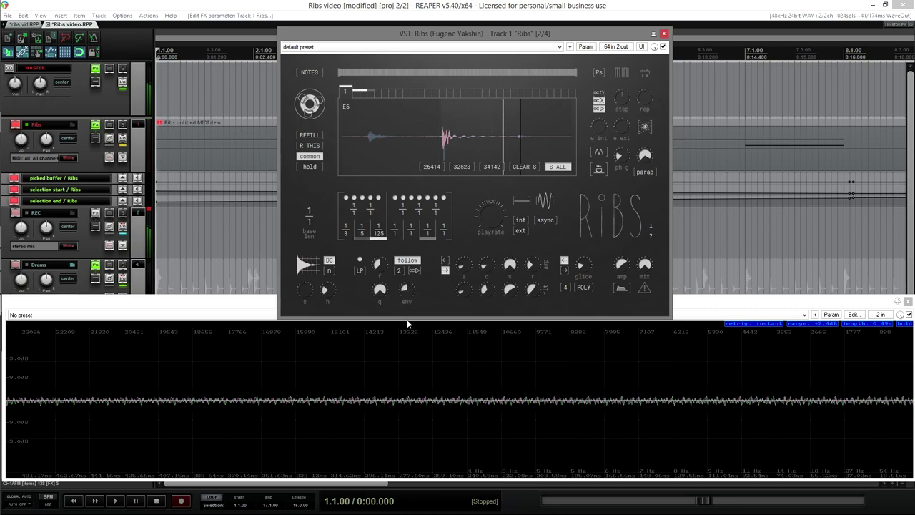
{"action": "mouse_move", "coordinate": [412, 292]}
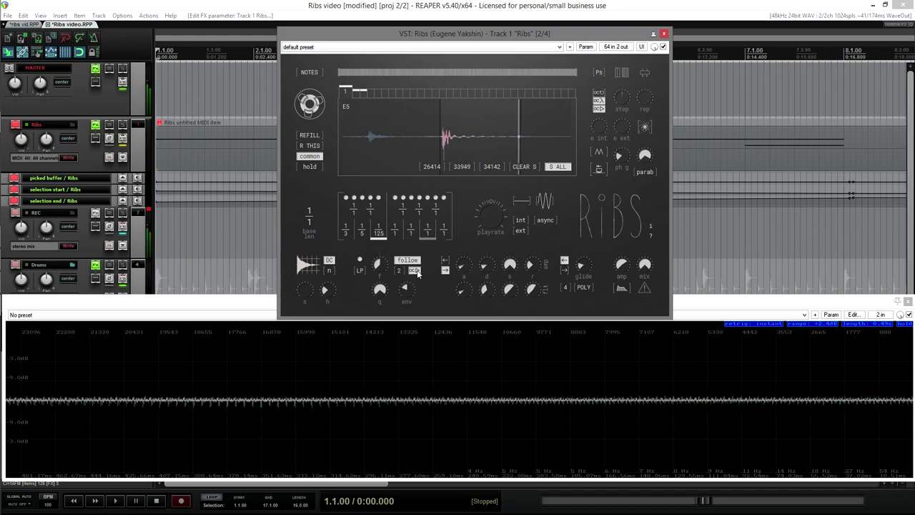
- Move the playhead within the selected part of buffer 1 and adjust the playrate
{"action": "mouse_move", "coordinate": [449, 147]}
{"action": "left_mouse_down"}
{"action": "mouse_move", "coordinate": [457, 140]}
{"action": "mouse_move", "coordinate": [444, 140]}
{"action": "mouse_move", "coordinate": [456, 138]}
{"action": "left_mouse_up"}
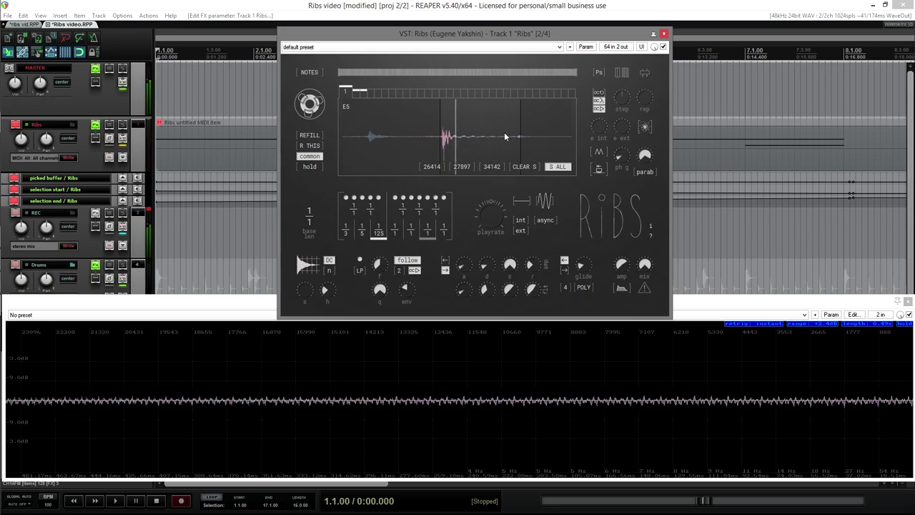
{"action": "mouse_move", "coordinate": [498, 219]}
{"action": "left_mouse_down"}
{"action": "mouse_move", "coordinate": [498, 208]}
{"action": "mouse_move", "coordinate": [496, 231]}
{"action": "mouse_move", "coordinate": [496, 213]}
{"action": "mouse_move", "coordinate": [496, 221]}
{"action": "left_mouse_up"}
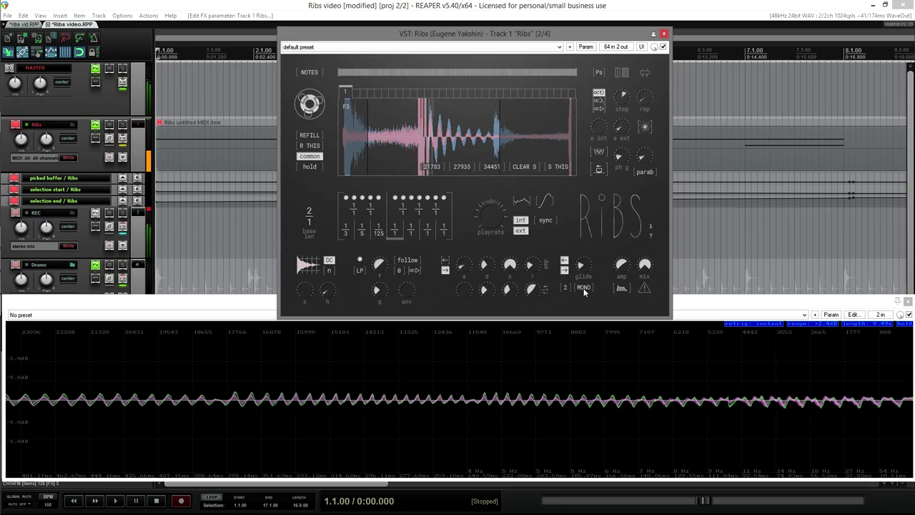
- Switch the voice mode from MONO to POLY and raise the voice count through 4 and 5
{"action": "left_click", "coordinate": [583, 287]}
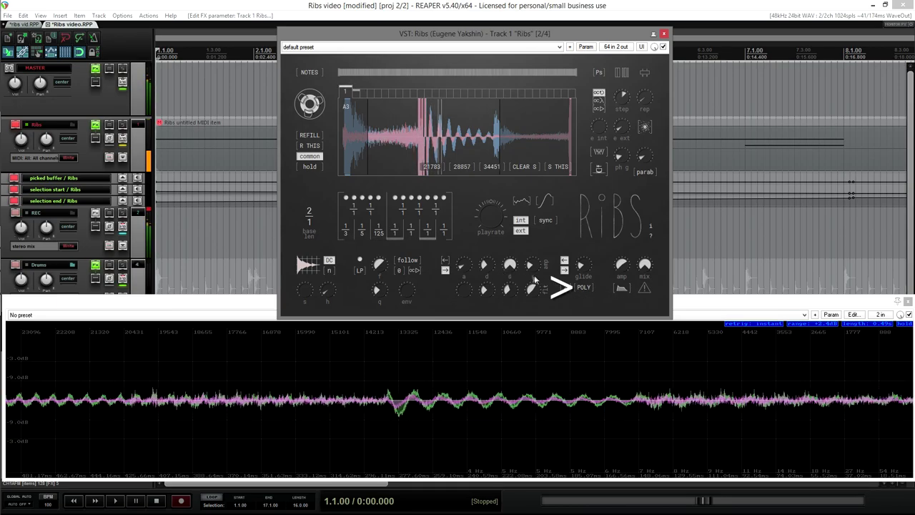
{"action": "left_click", "coordinate": [567, 289]}
{"action": "left_click", "coordinate": [565, 287]}
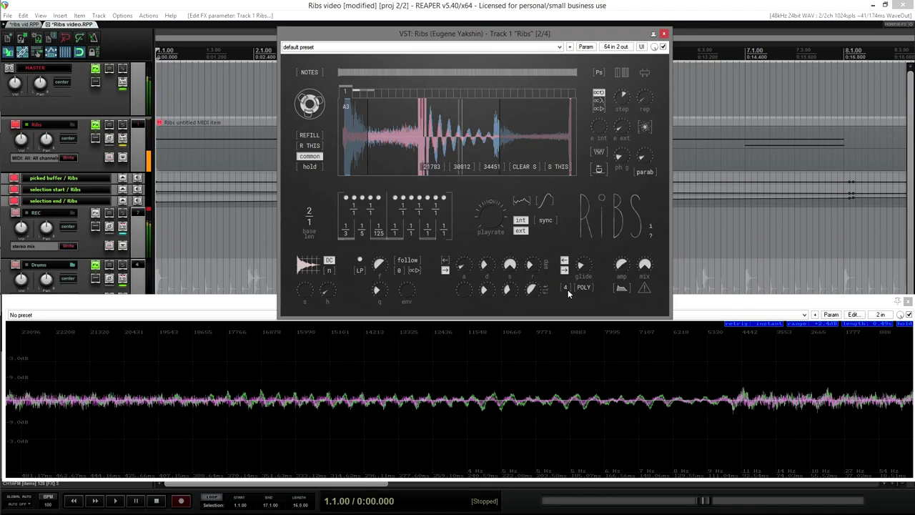
{"action": "left_click", "coordinate": [565, 287]}
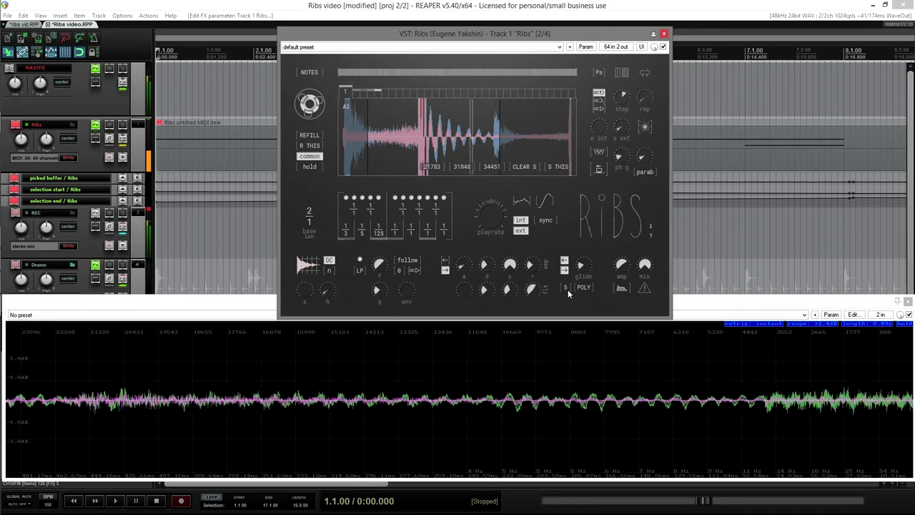
{"action": "left_click", "coordinate": [567, 288]}
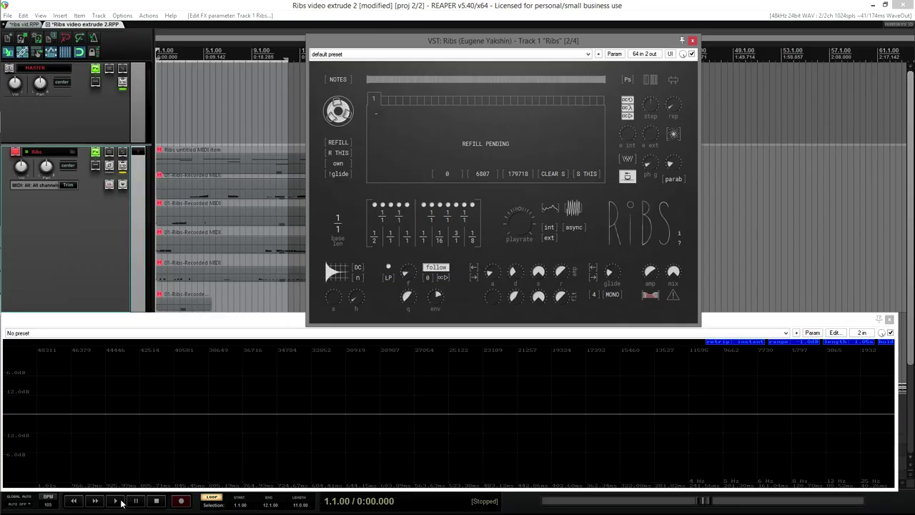
- Play the project to fill buffer 1, and reposition the playhead and clear the selection during filling
{"action": "left_click", "coordinate": [117, 501]}
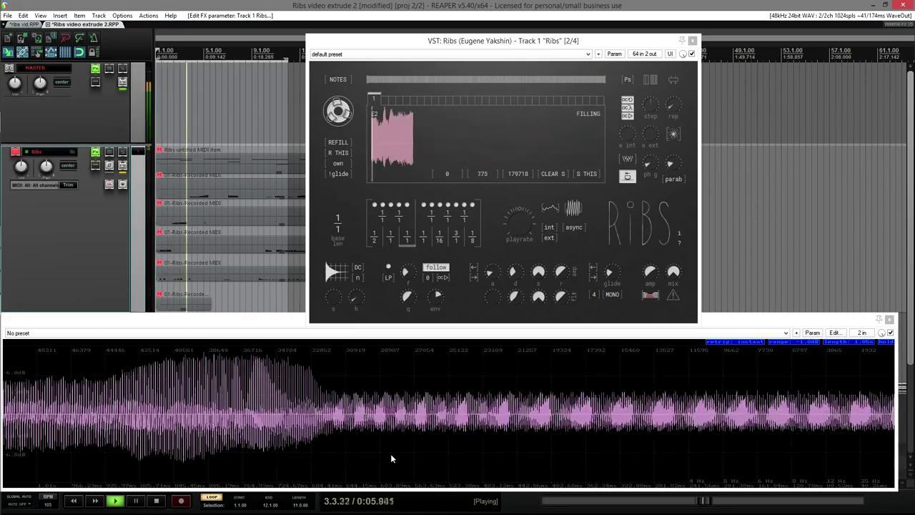
{"action": "left_click", "coordinate": [448, 143]}
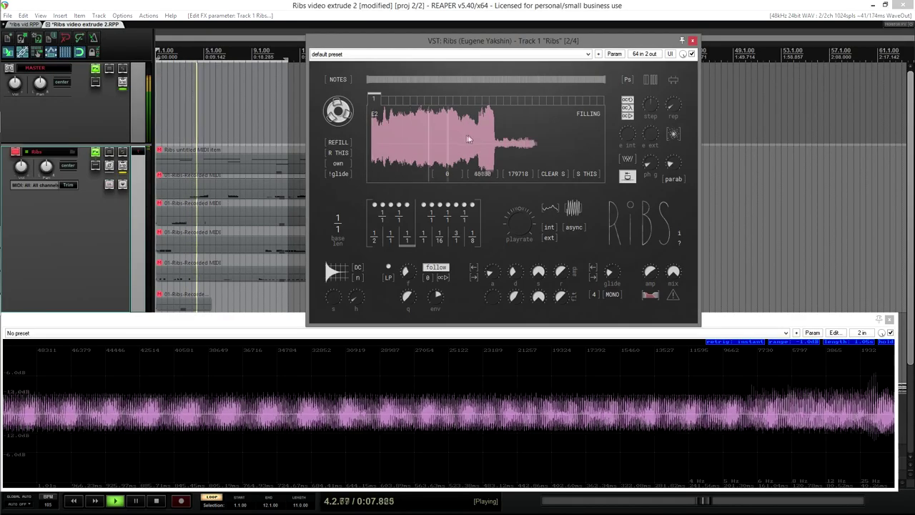
{"action": "left_click", "coordinate": [547, 174]}
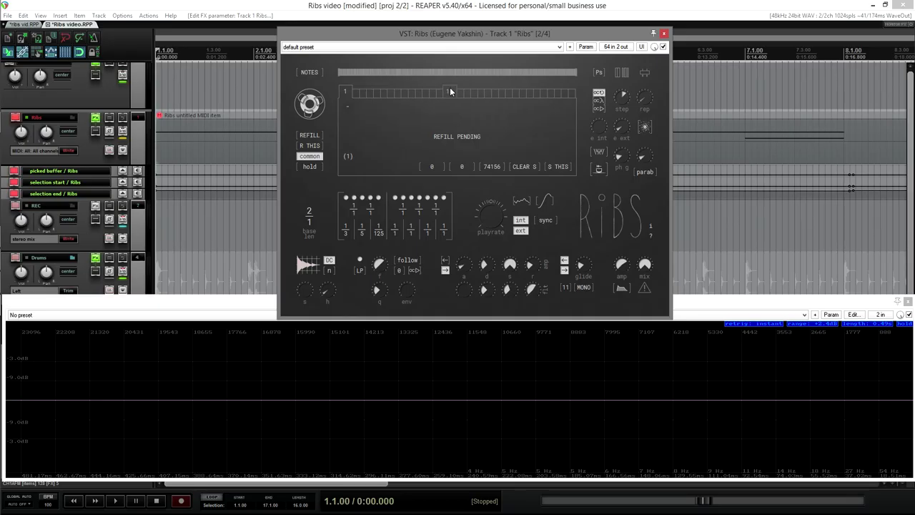
- Start MIDI learn for the playrate knob and erase the plug-in's whole MIDI map
{"action": "right_click", "coordinate": [486, 213]}
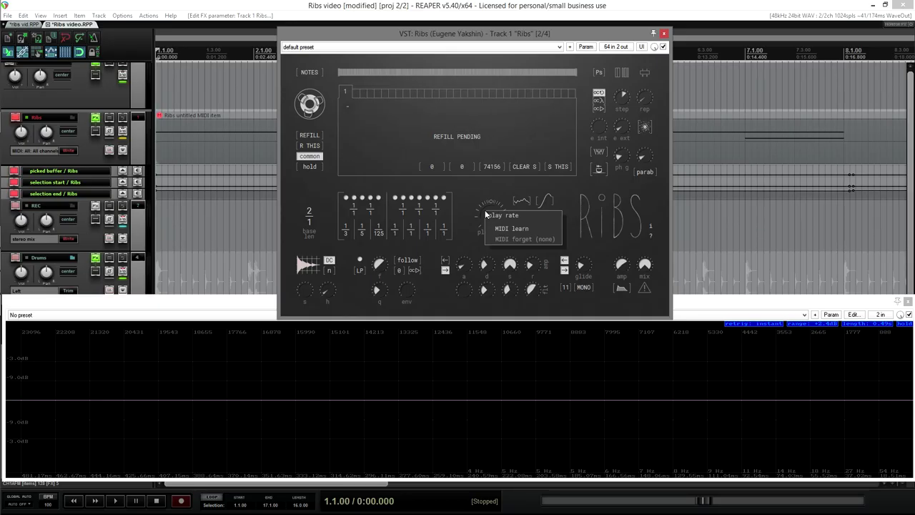
{"action": "left_click", "coordinate": [511, 229]}
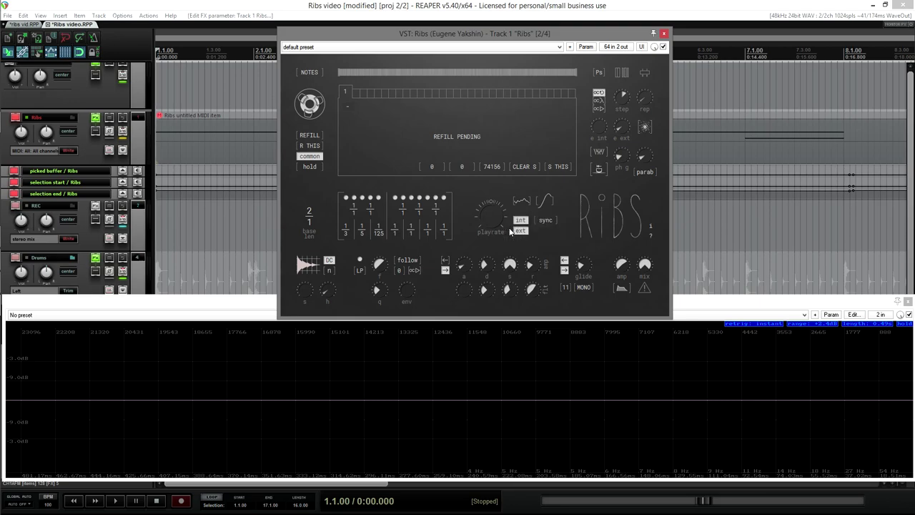
{"action": "right_click", "coordinate": [491, 211]}
{"action": "right_click", "coordinate": [643, 288]}
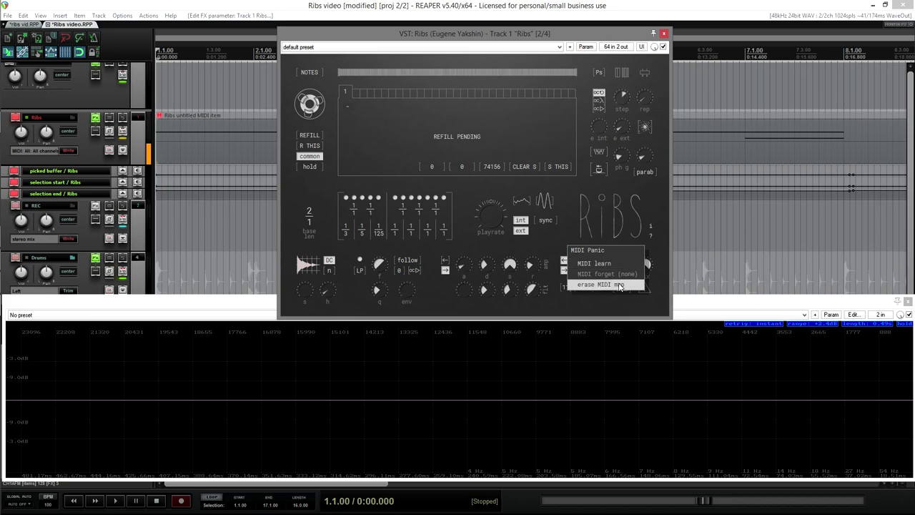
{"action": "left_click", "coordinate": [621, 284]}
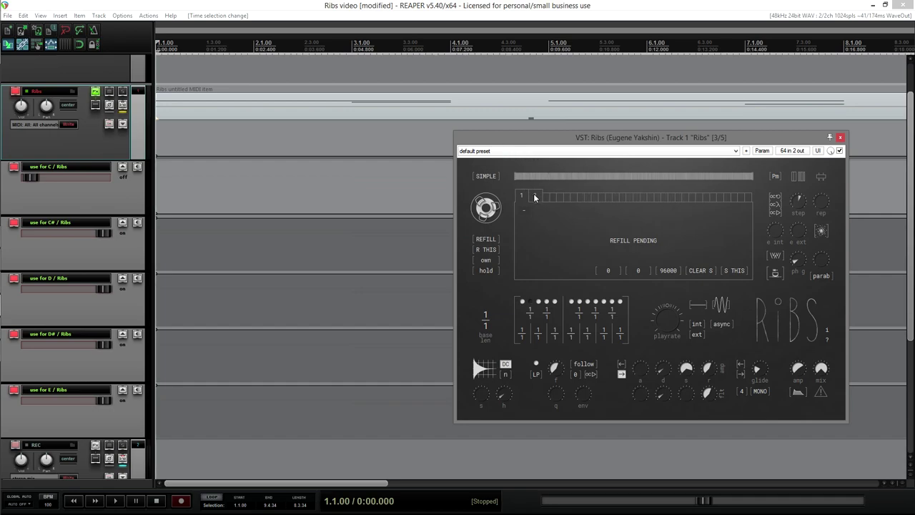
- Pick buffers 2, 3, 4 and 5 one after another and return to buffer 1
{"action": "left_click", "coordinate": [534, 197]}
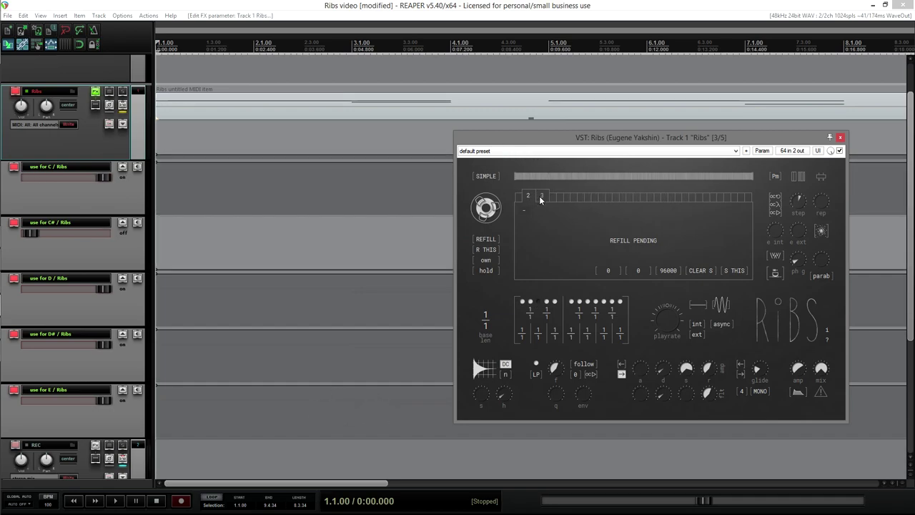
{"action": "left_click", "coordinate": [540, 198]}
{"action": "left_click", "coordinate": [546, 200]}
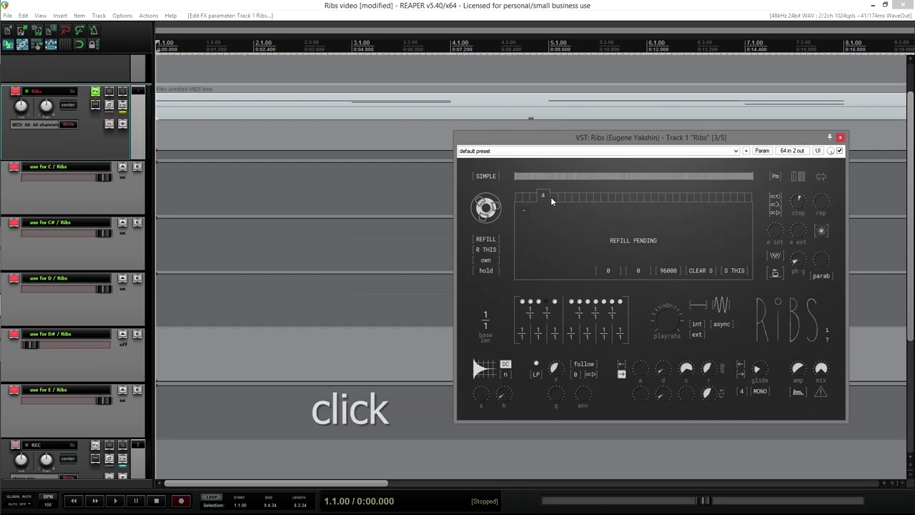
{"action": "left_click", "coordinate": [550, 199]}
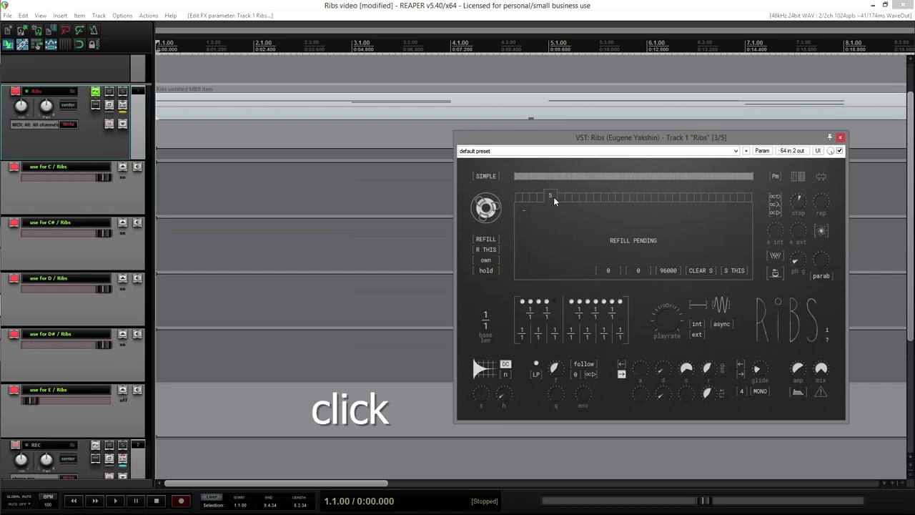
{"action": "left_click", "coordinate": [519, 200]}
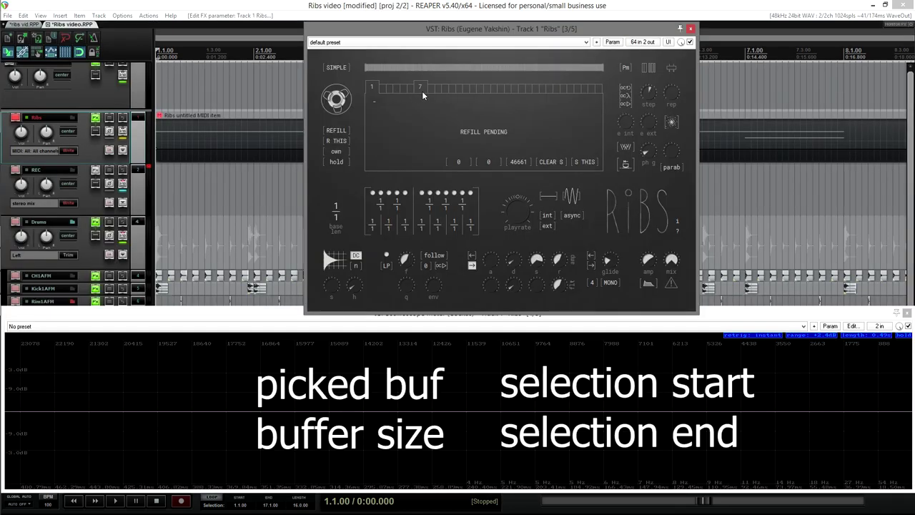
- Adjust the buffer size and select the part from sample 18854 to 27802 in the waveform display
{"action": "mouse_move", "coordinate": [334, 103]}
{"action": "left_mouse_down"}
{"action": "mouse_move", "coordinate": [336, 93]}
{"action": "mouse_move", "coordinate": [335, 104]}
{"action": "left_mouse_up"}
{"action": "left_click_drag", "start_coordinate": [462, 127], "coordinate": [505, 127]}
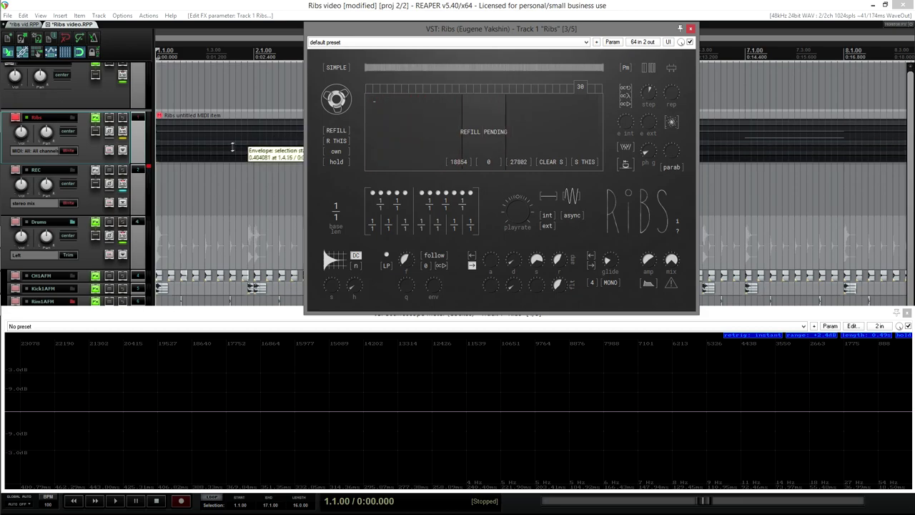
- Show the buffer size, selection start, selection end and picked buffer envelopes in their own lanes
{"action": "right_click", "coordinate": [216, 129]}
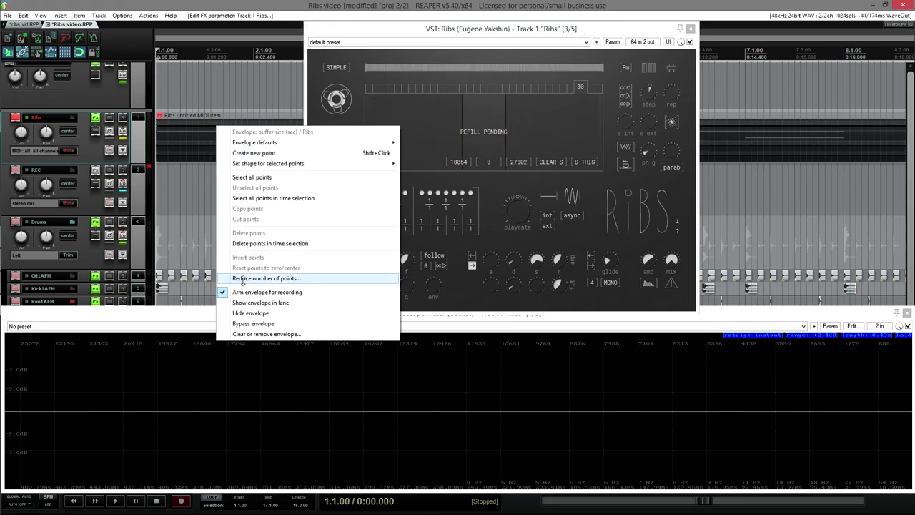
{"action": "left_click", "coordinate": [246, 302]}
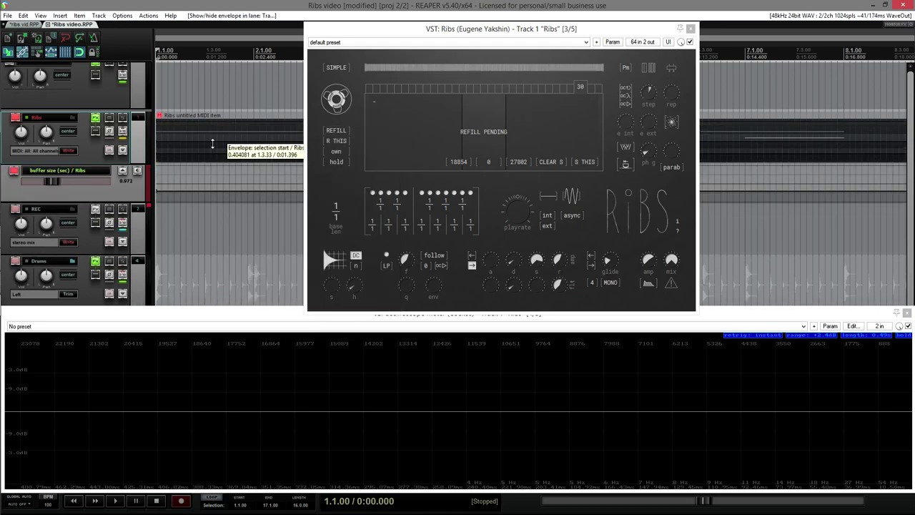
{"action": "right_click", "coordinate": [213, 144]}
{"action": "left_click", "coordinate": [238, 320]}
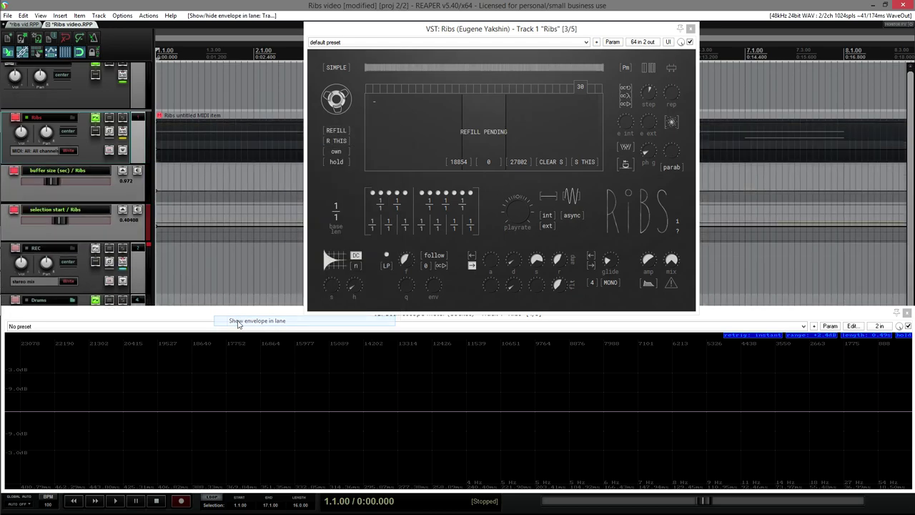
{"action": "right_click", "coordinate": [221, 150]}
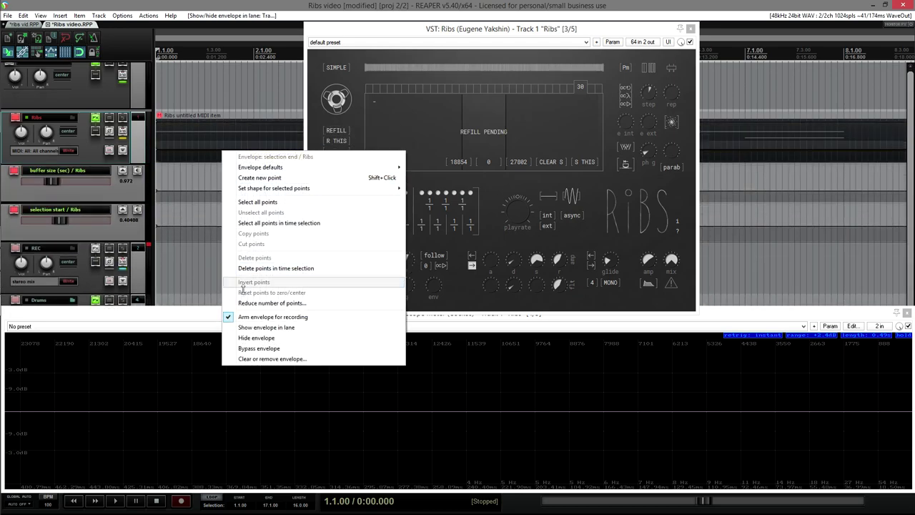
{"action": "left_click", "coordinate": [246, 327]}
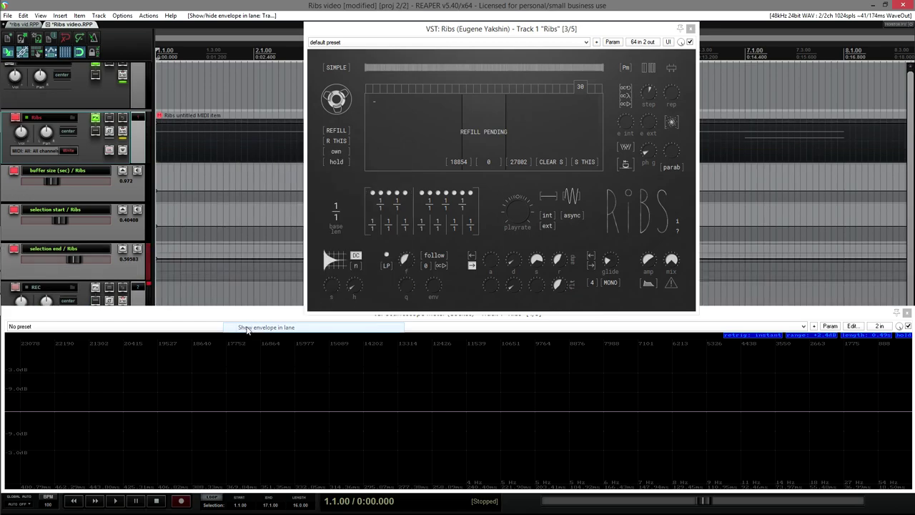
{"action": "right_click", "coordinate": [232, 124]}
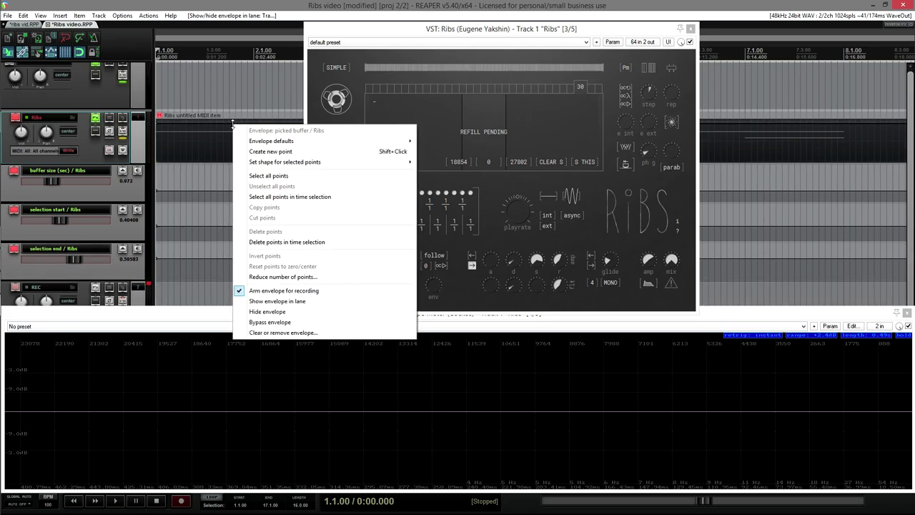
{"action": "left_click", "coordinate": [280, 301]}
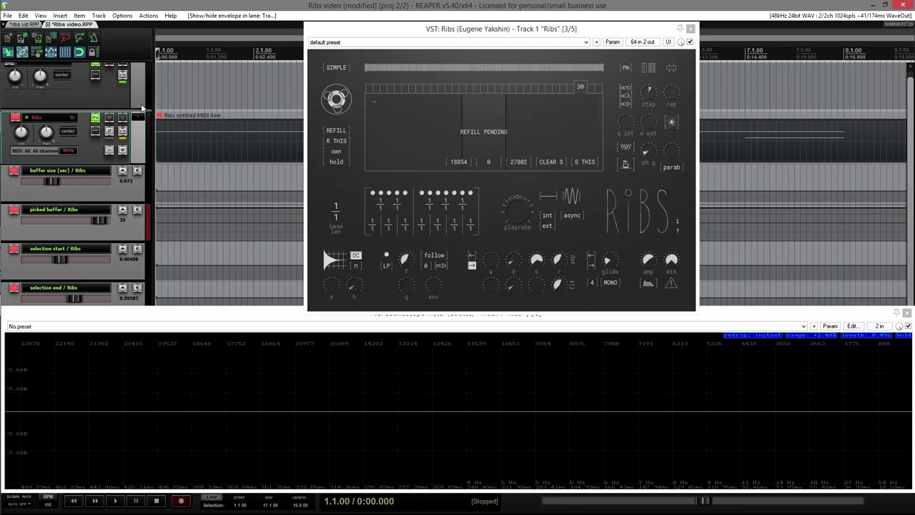
- Set the Ribs track's automation mode to Read
{"action": "scroll", "coordinate": [142, 107], "scroll_direction": "down", "scroll_amount": 1}
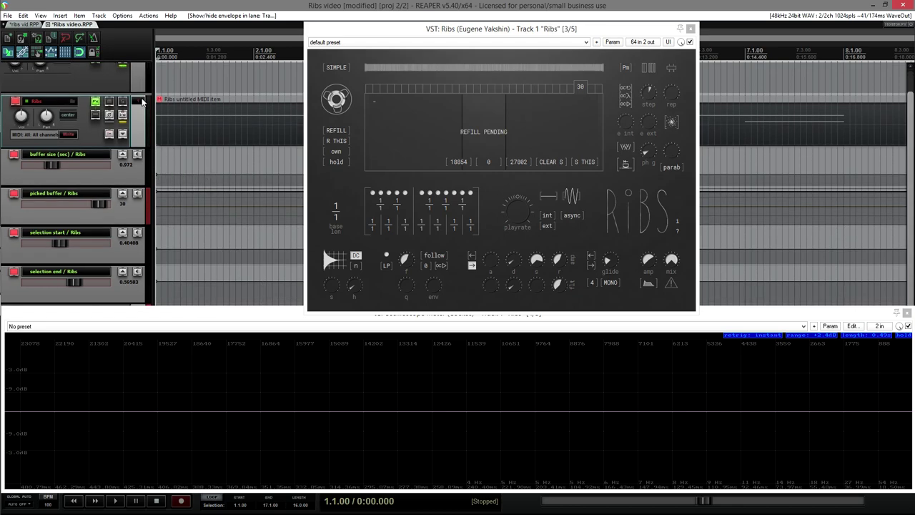
{"action": "left_click", "coordinate": [68, 135]}
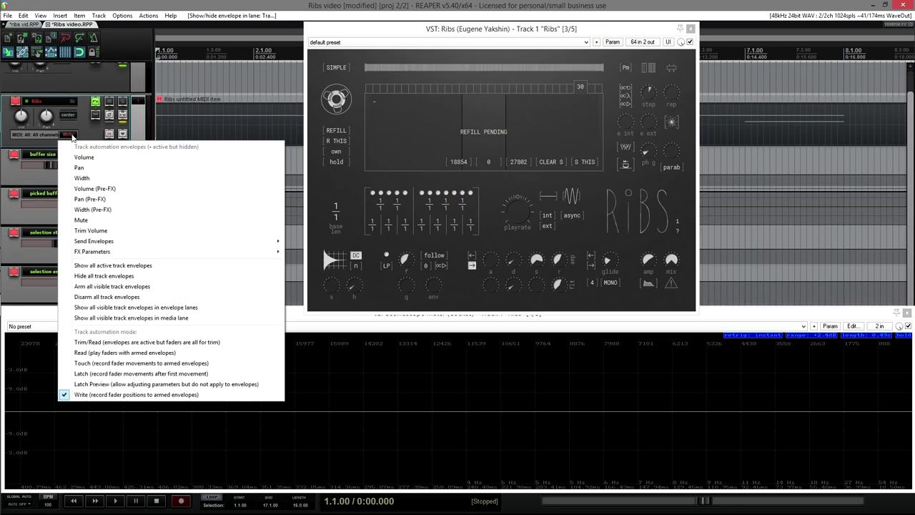
{"action": "left_click", "coordinate": [107, 352]}
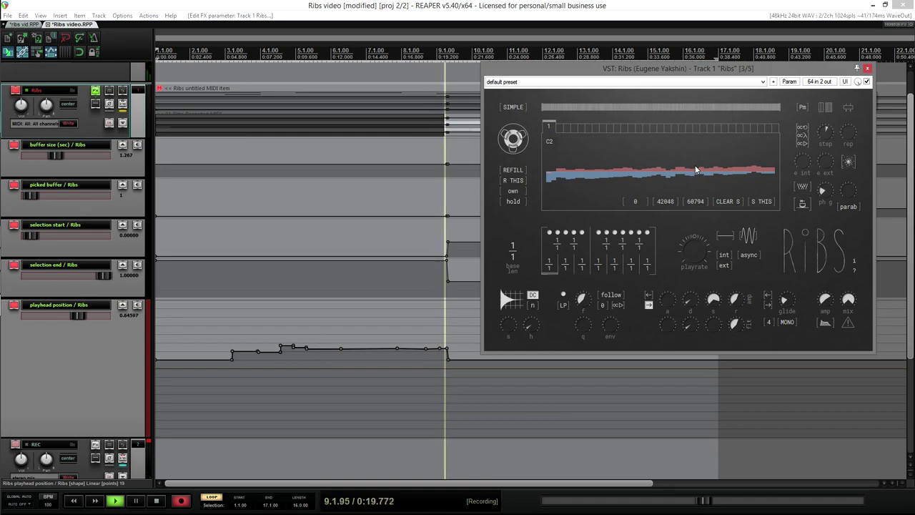
- Stop recording and delete the recorded points of the playhead position envelope
{"action": "left_click", "coordinate": [181, 501]}
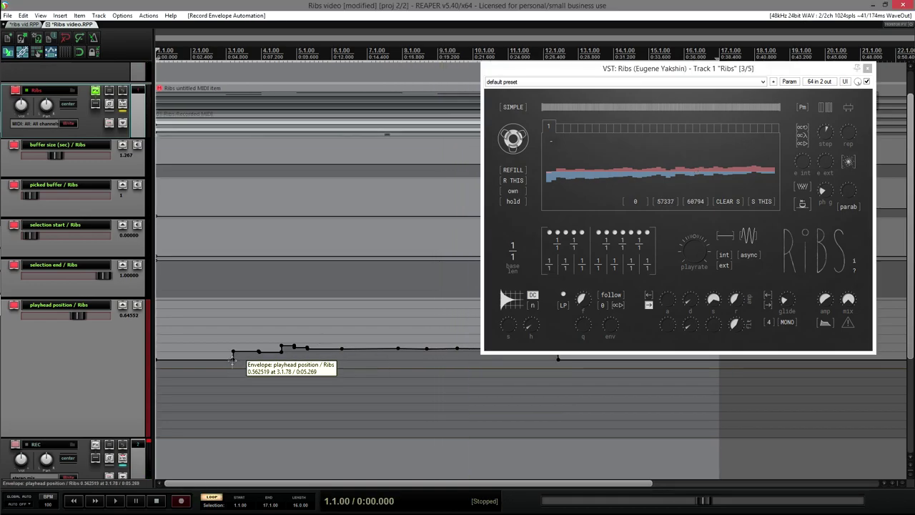
{"action": "key", "text": "Delete"}
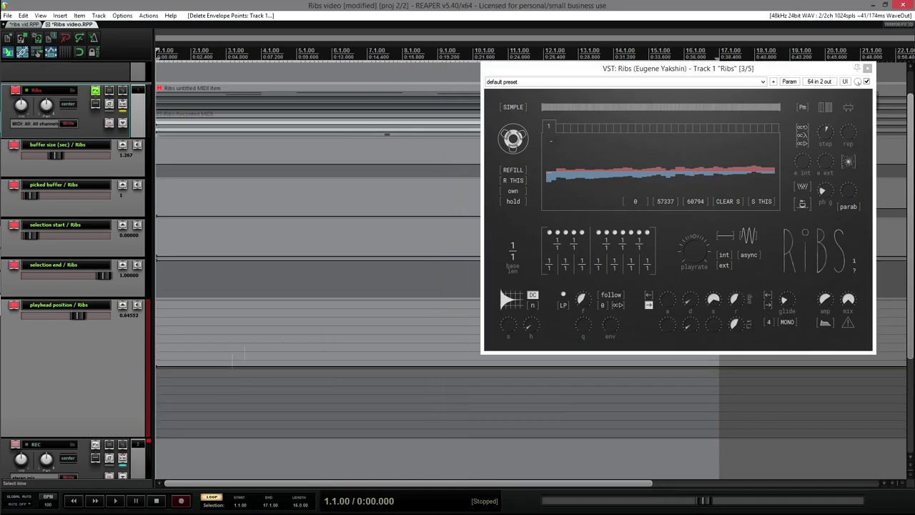
{"action": "right_click", "coordinate": [664, 204]}
{"action": "left_click", "coordinate": [673, 241]}
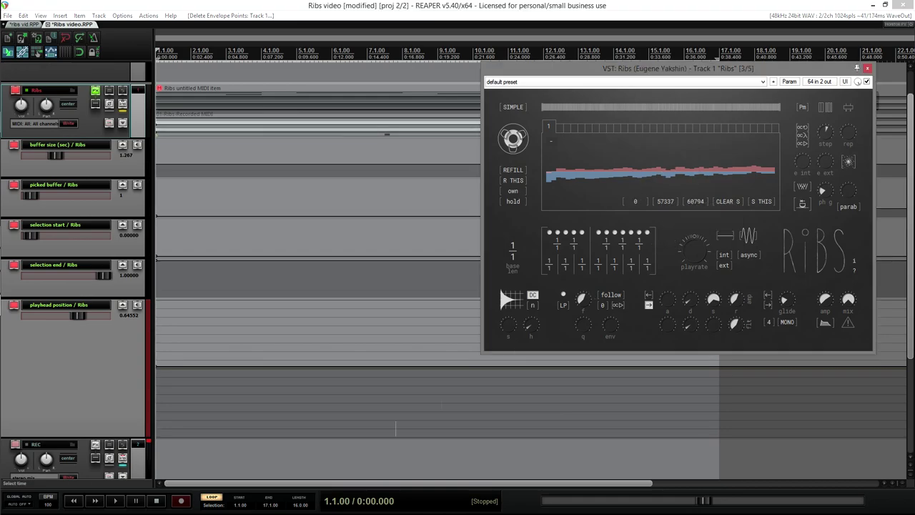
- Record playhead position automation by repeatedly repositioning the playhead at successive points across buffer 1's waveform
{"action": "left_click", "coordinate": [181, 500]}
{"action": "left_click", "coordinate": [657, 209]}
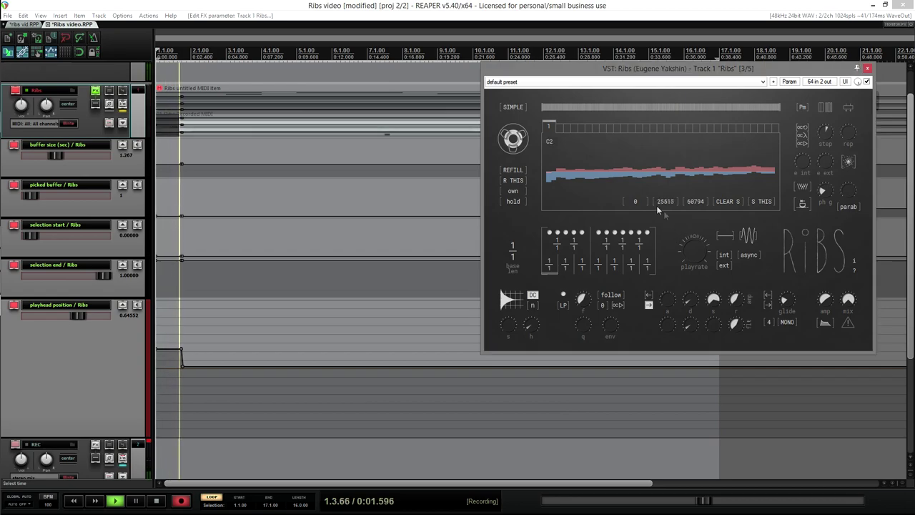
{"action": "left_click", "coordinate": [622, 174]}
{"action": "left_click", "coordinate": [624, 173]}
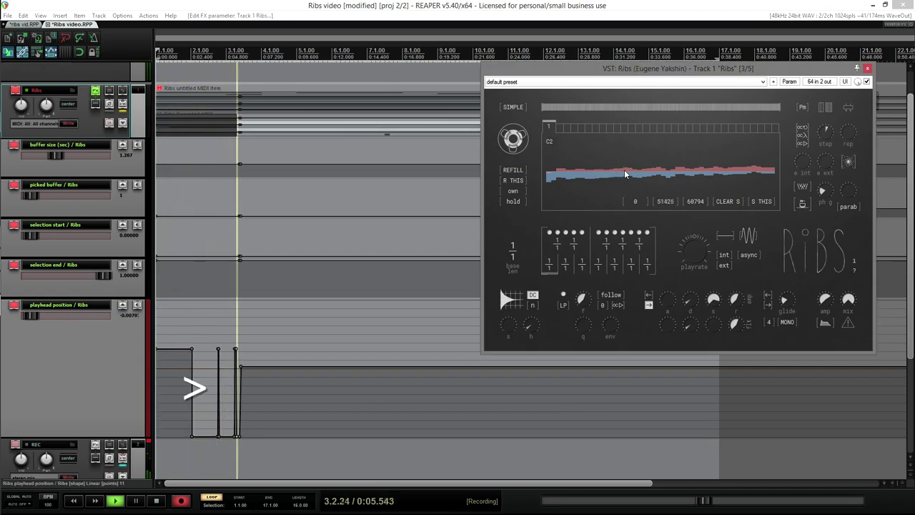
{"action": "left_click", "coordinate": [629, 174]}
{"action": "left_click", "coordinate": [633, 173]}
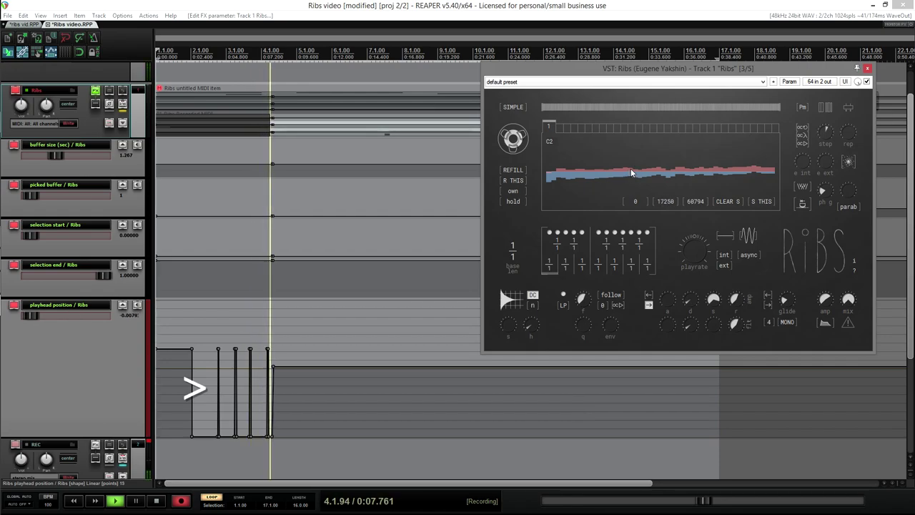
{"action": "left_click", "coordinate": [636, 172]}
{"action": "left_click", "coordinate": [647, 174]}
{"action": "left_click", "coordinate": [661, 172]}
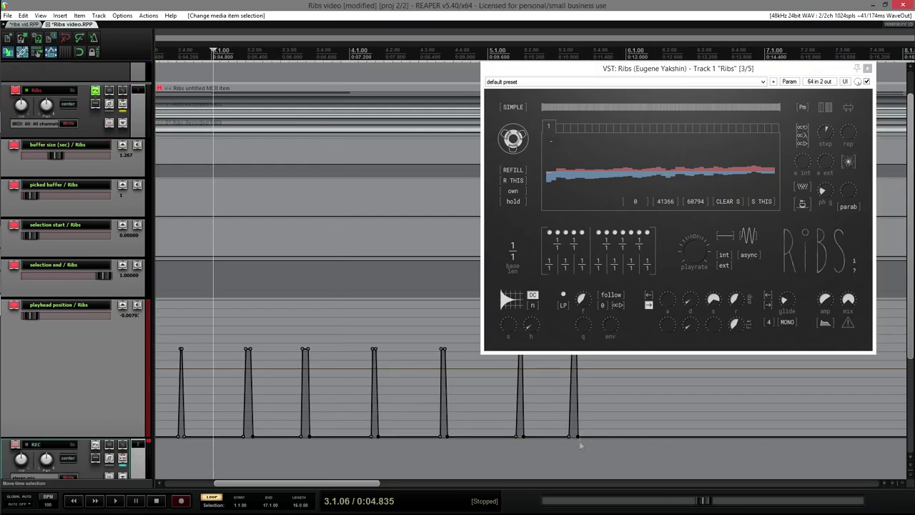
- Shift the selected points at the ends of the playhead position envelope's spikes slightly earlier in time
{"action": "left_click_drag", "start_coordinate": [577, 436], "coordinate": [574, 441]}
{"action": "mouse_move", "coordinate": [483, 420]}
{"action": "left_mouse_down"}
{"action": "mouse_move", "coordinate": [223, 394]}
{"action": "mouse_move", "coordinate": [571, 412]}
{"action": "mouse_move", "coordinate": [315, 213]}
{"action": "mouse_move", "coordinate": [561, 408]}
{"action": "left_mouse_up"}
{"action": "scroll", "coordinate": [447, 415], "scroll_direction": "down", "scroll_amount": 4}
{"action": "scroll", "coordinate": [448, 414], "scroll_direction": "up", "scroll_amount": 2}
{"action": "left_click_drag", "start_coordinate": [310, 337], "coordinate": [556, 364]}
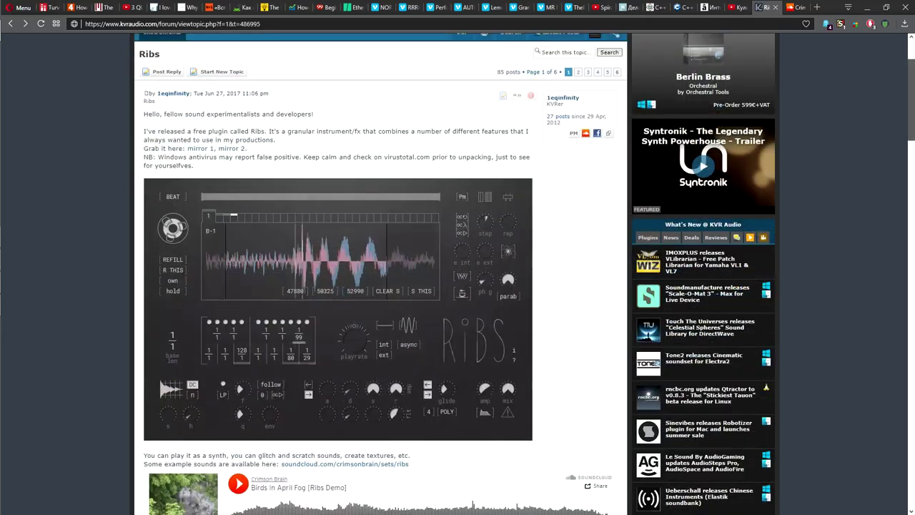
- Read through the Ribs thread on the KVR forum in the browser and the developer's SoundCloud page
{"action": "scroll", "coordinate": [378, 286], "scroll_direction": "down", "scroll_amount": 15}
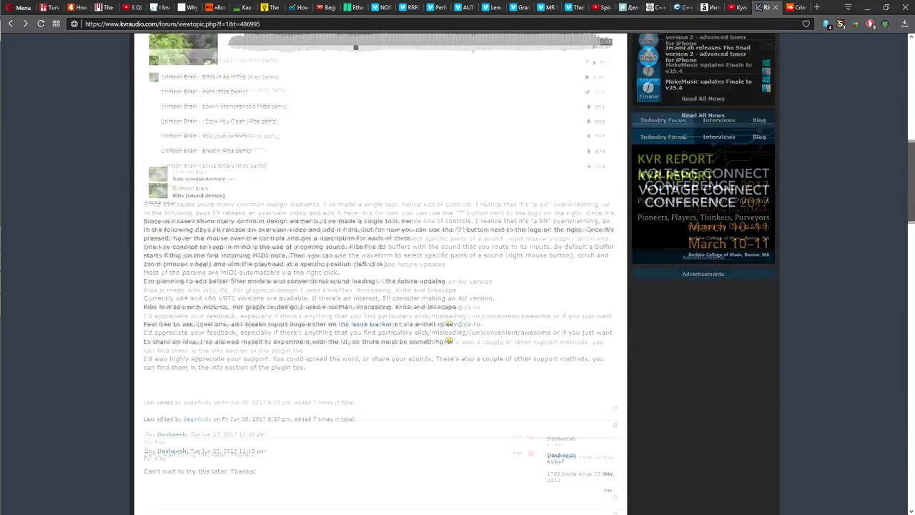
{"action": "scroll", "coordinate": [378, 286], "scroll_direction": "down", "scroll_amount": 7}
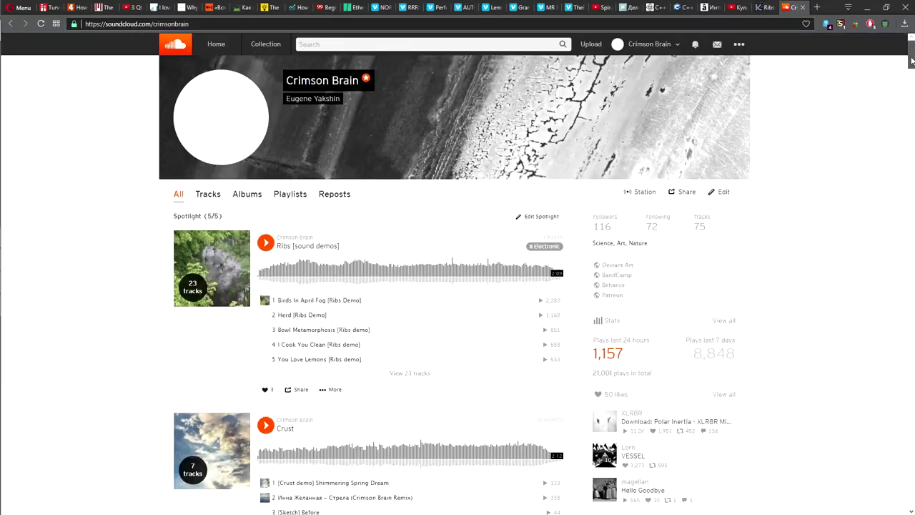
{"action": "left_click_drag", "start_coordinate": [910, 61], "coordinate": [912, 445]}
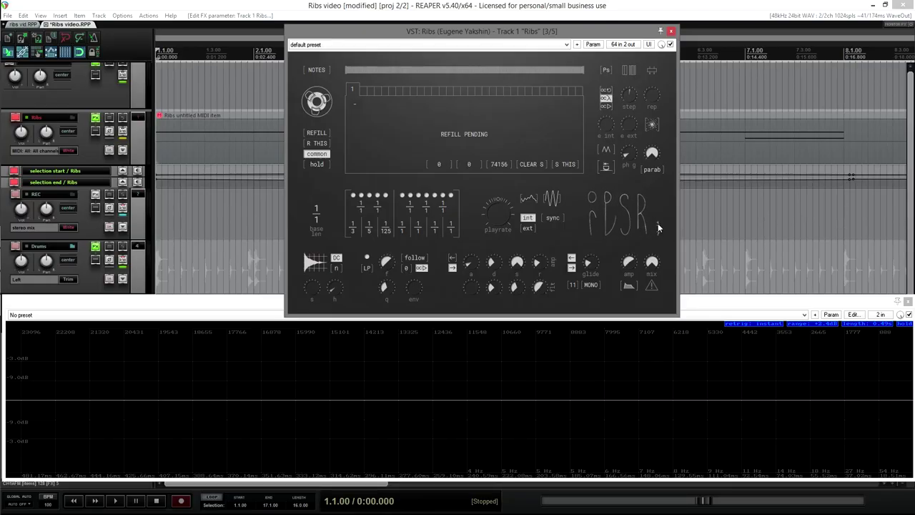
- Open the Ribs plug-in info, view the linked PayPal and Patreon pages, and close the Patreon page
{"action": "left_click", "coordinate": [658, 227]}
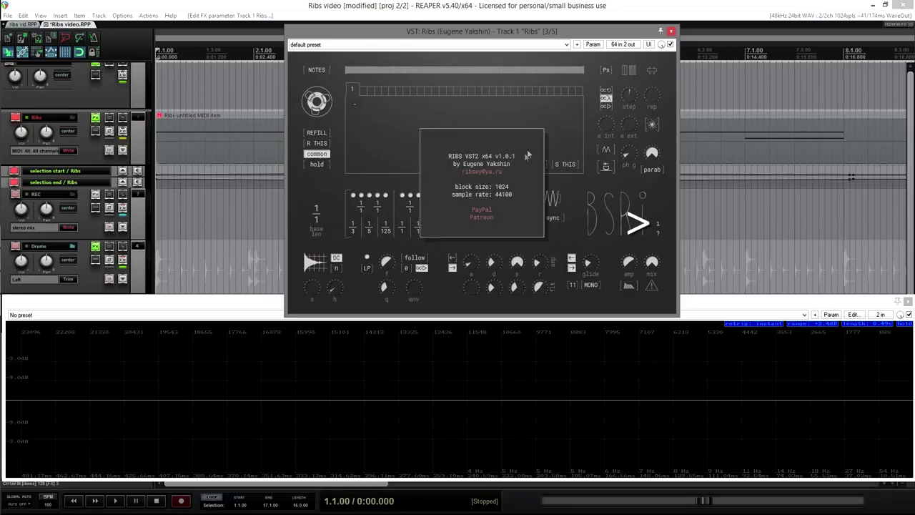
{"action": "left_click", "coordinate": [481, 211]}
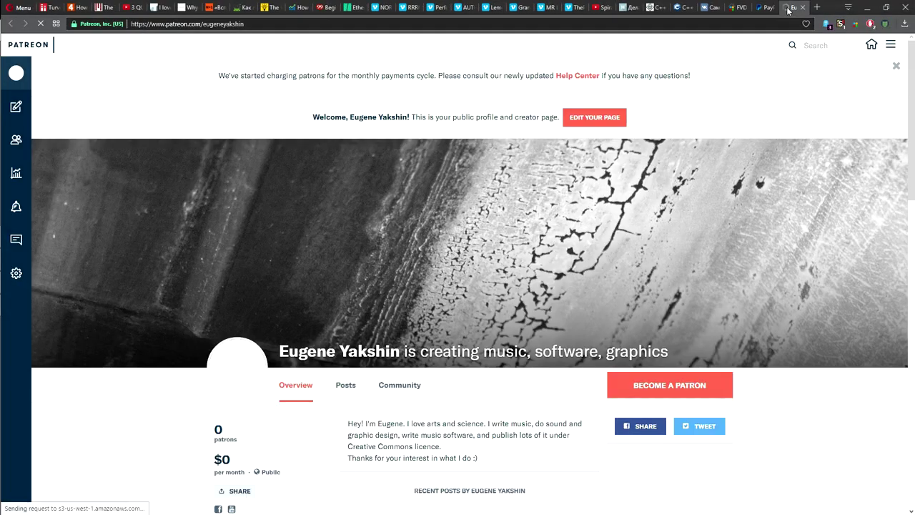
{"action": "middle_click", "coordinate": [787, 10]}
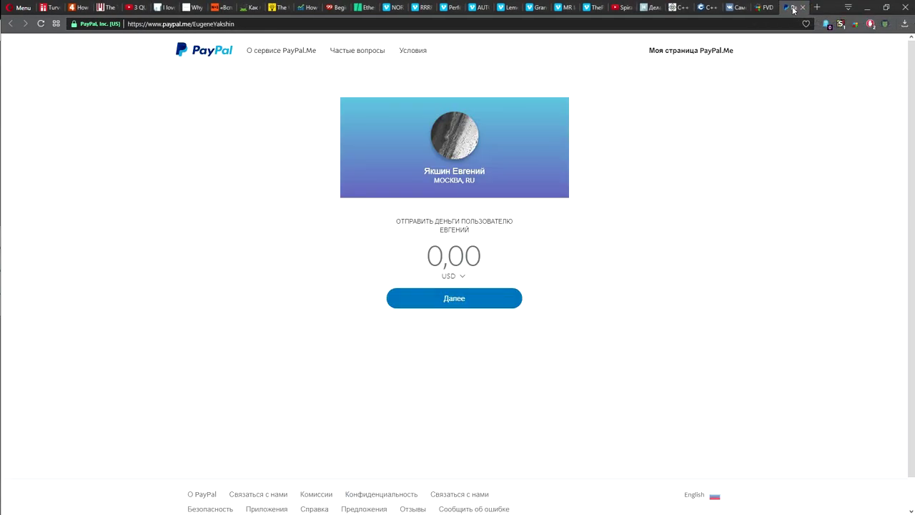